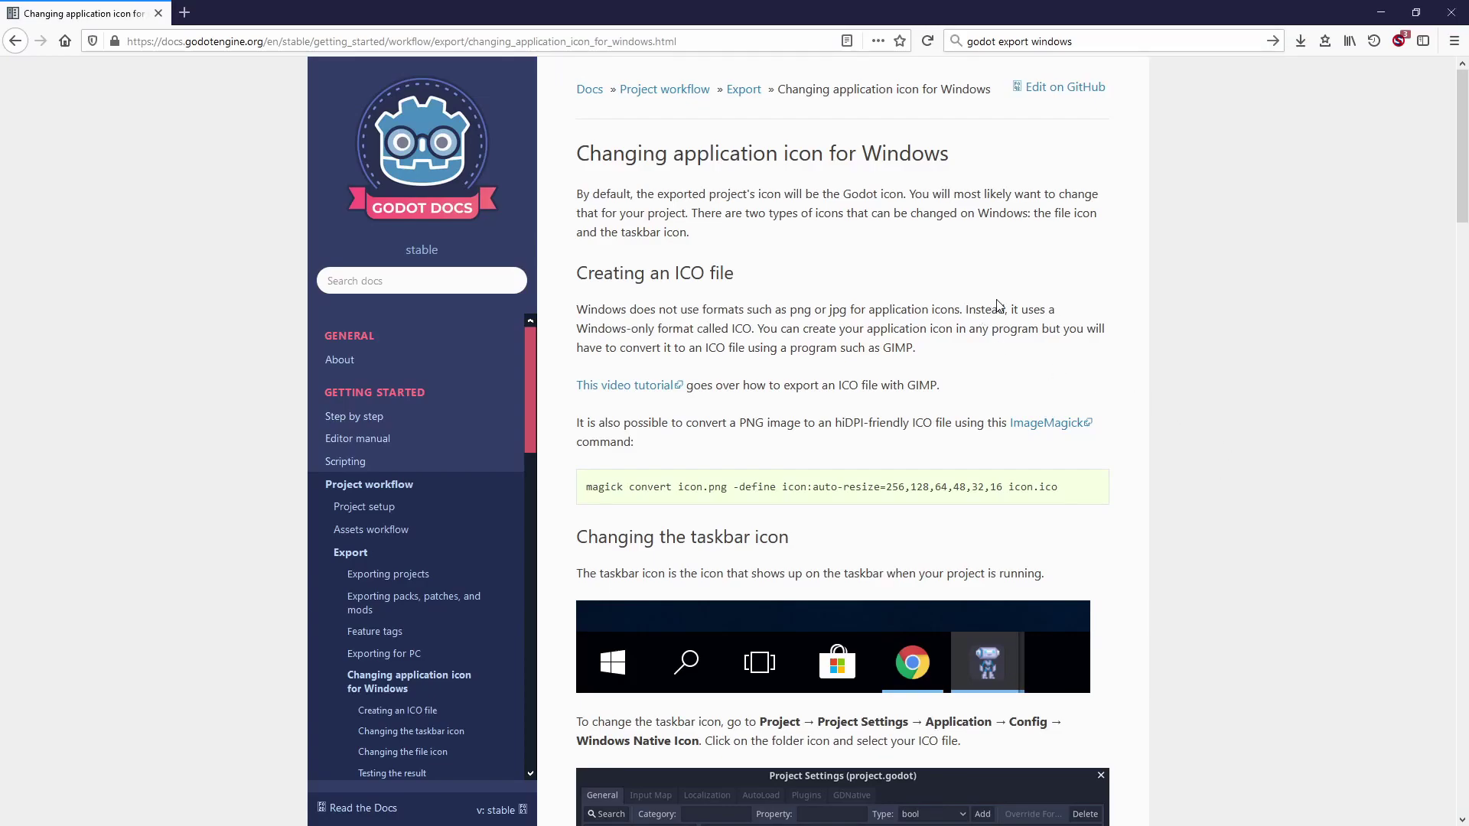
- Read the Godot documentation page on changing the Windows application icon, covering ICO creation, the taskbar icon and the file icon
scroll(1000, 305, down, 2)
scroll(1001, 306, down, 2)
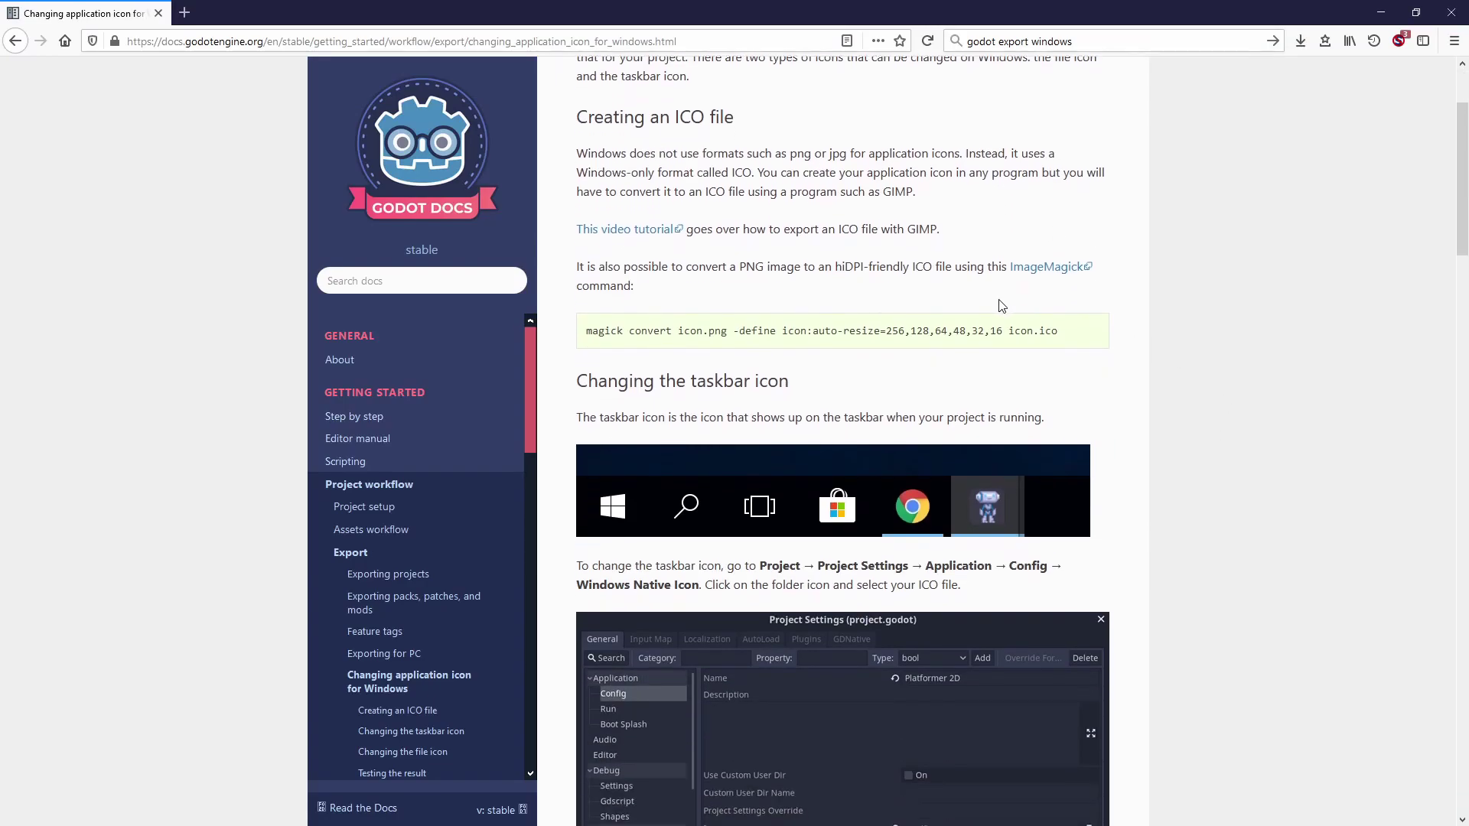
scroll(1001, 306, down, 3)
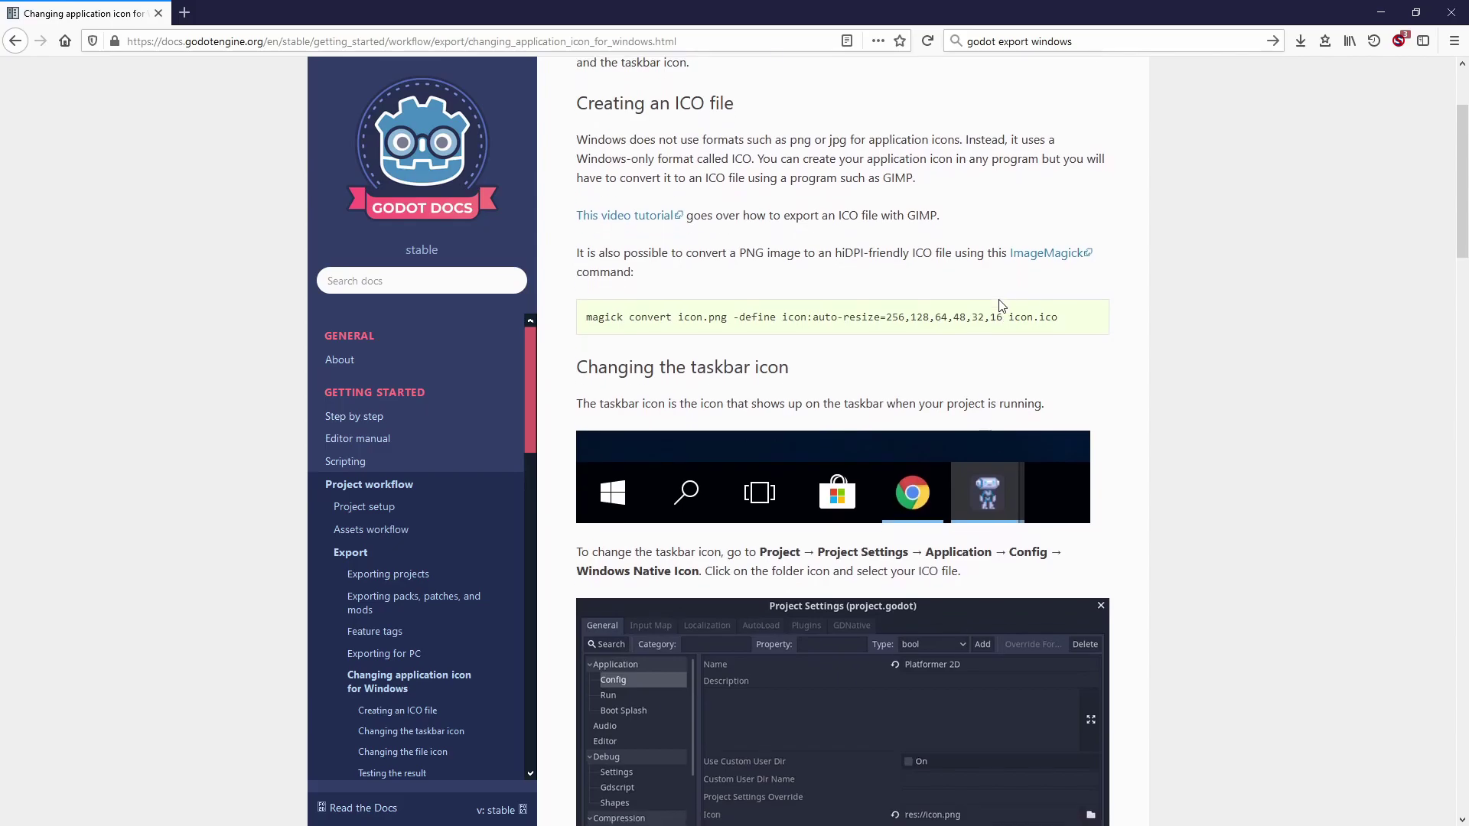
scroll(1001, 306, down, 3)
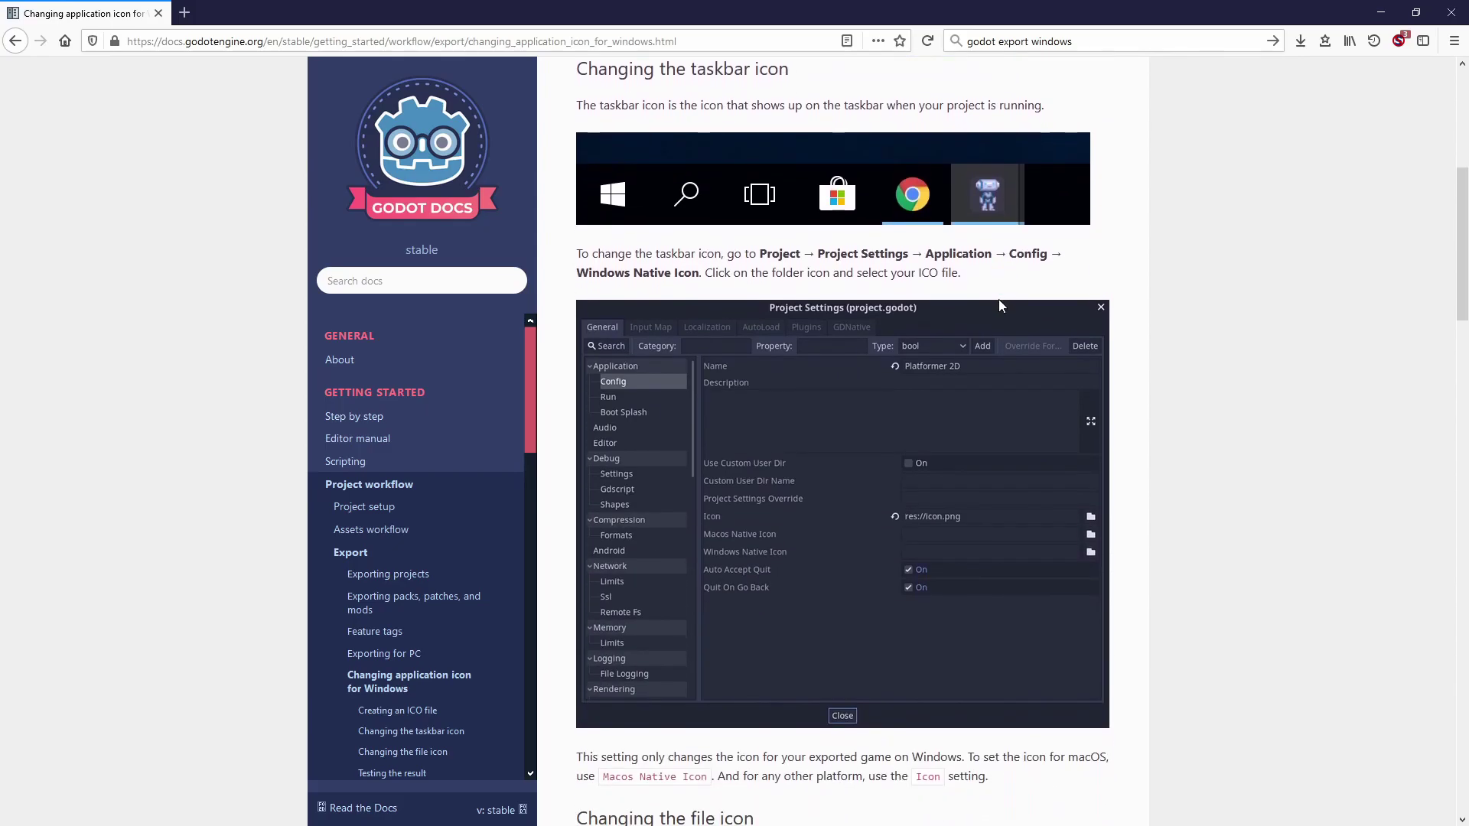
scroll(998, 300, down, 4)
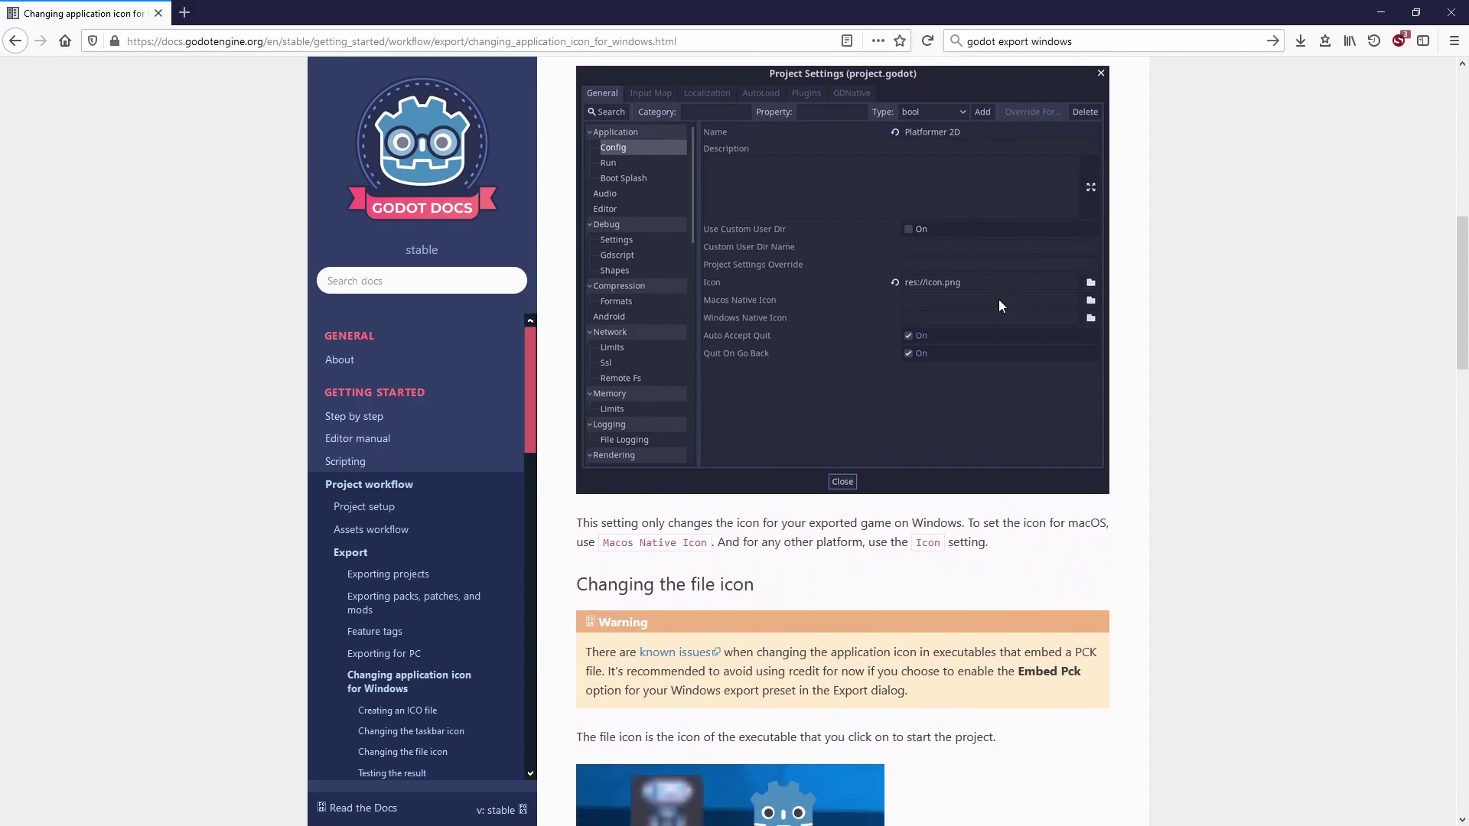
scroll(1000, 306, down, 4)
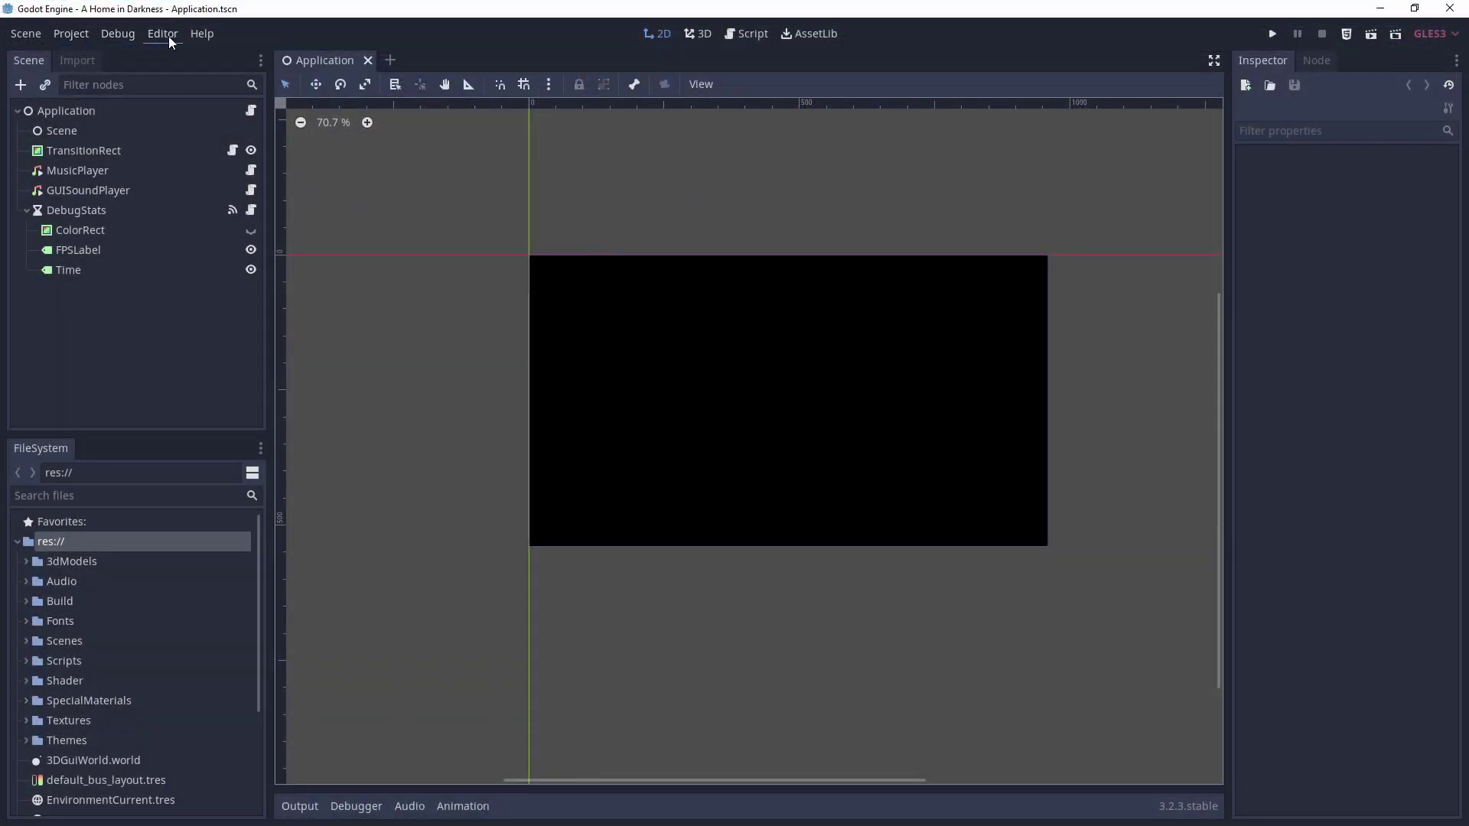
- Switch to Godot and check the Rcedit path in the editor settings for Windows export
click(171, 36)
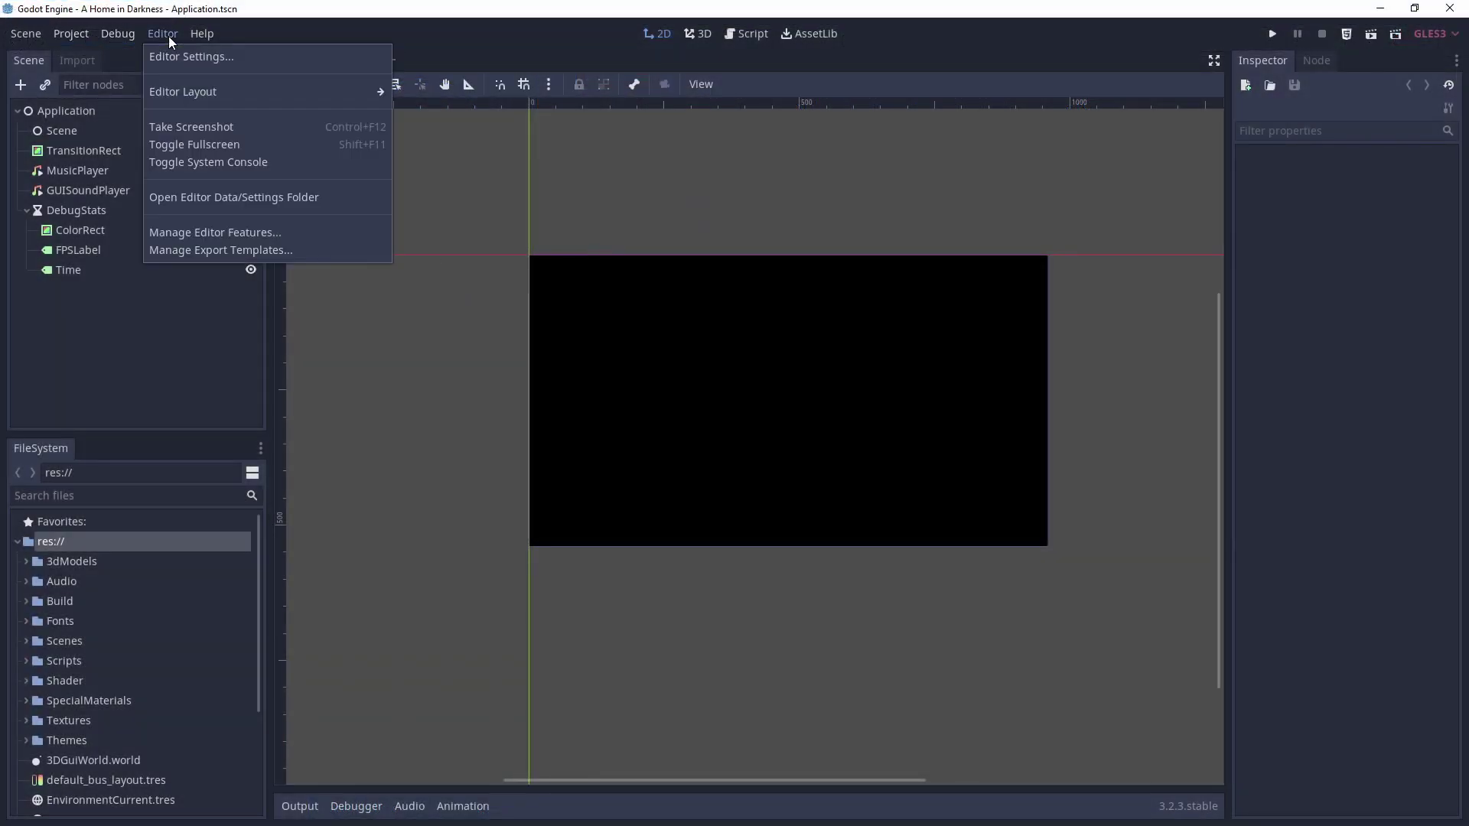
click(176, 53)
scroll(497, 338, down, 10)
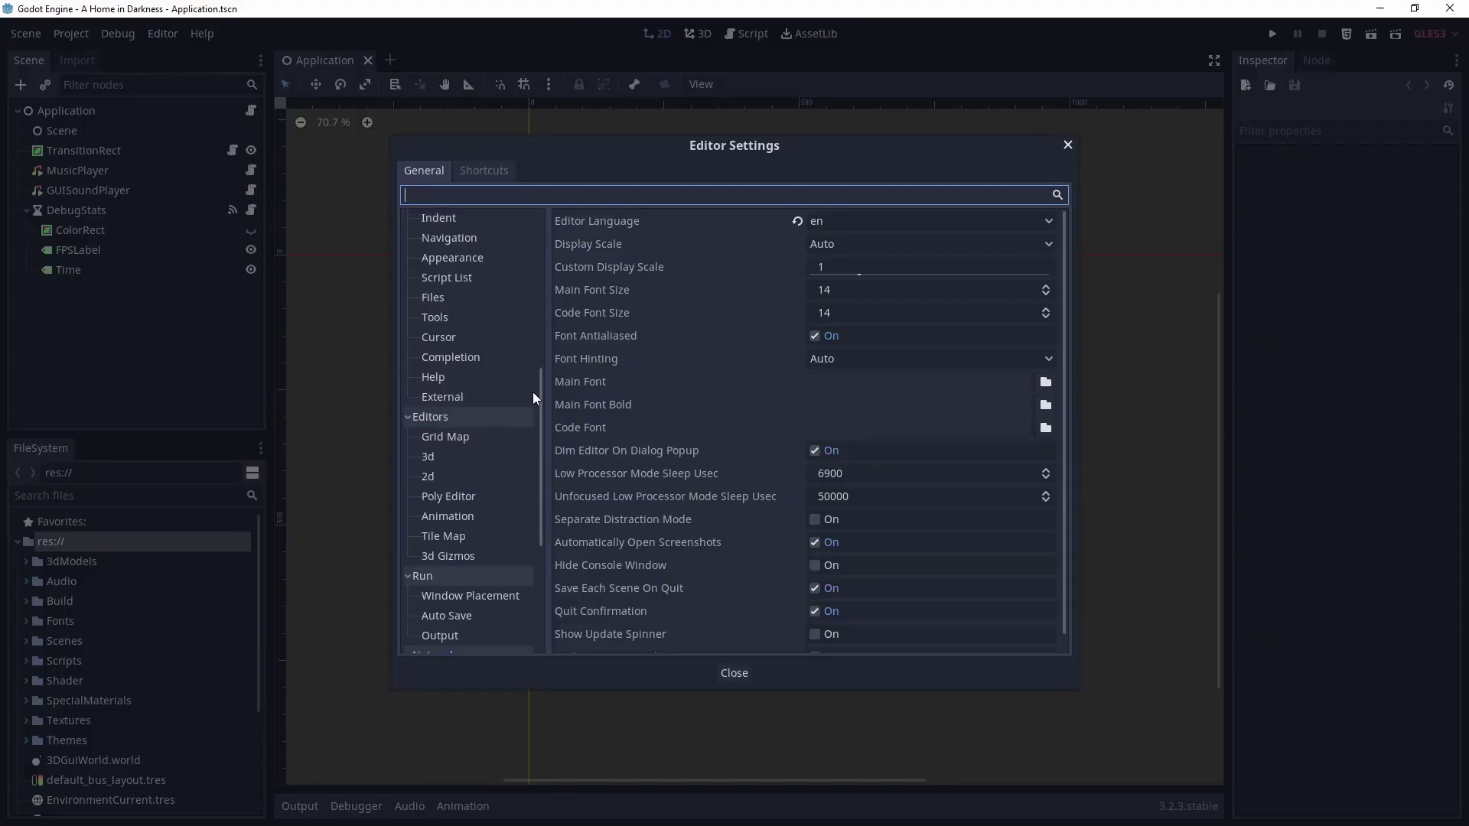
click(434, 613)
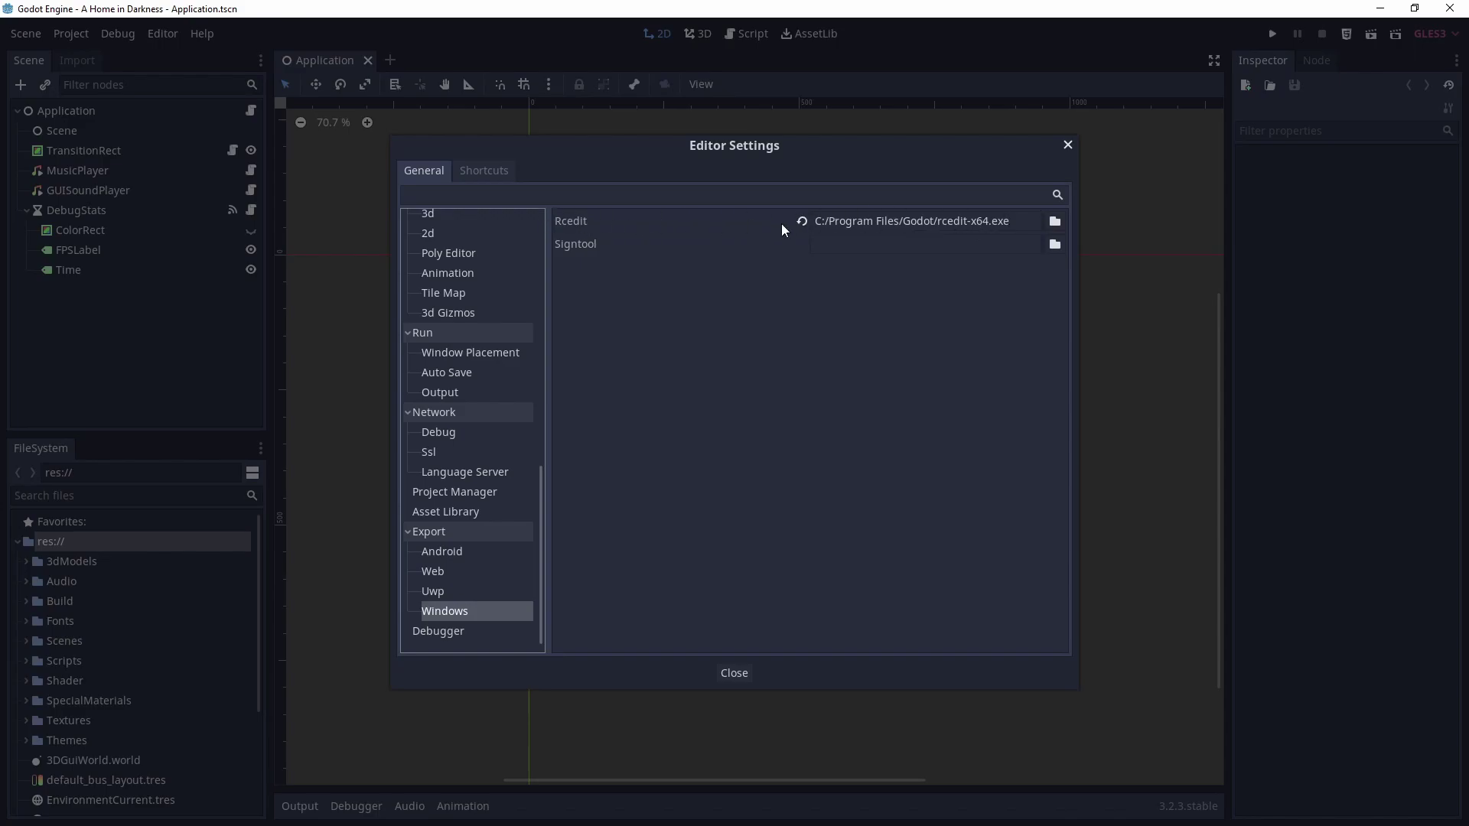
click(745, 676)
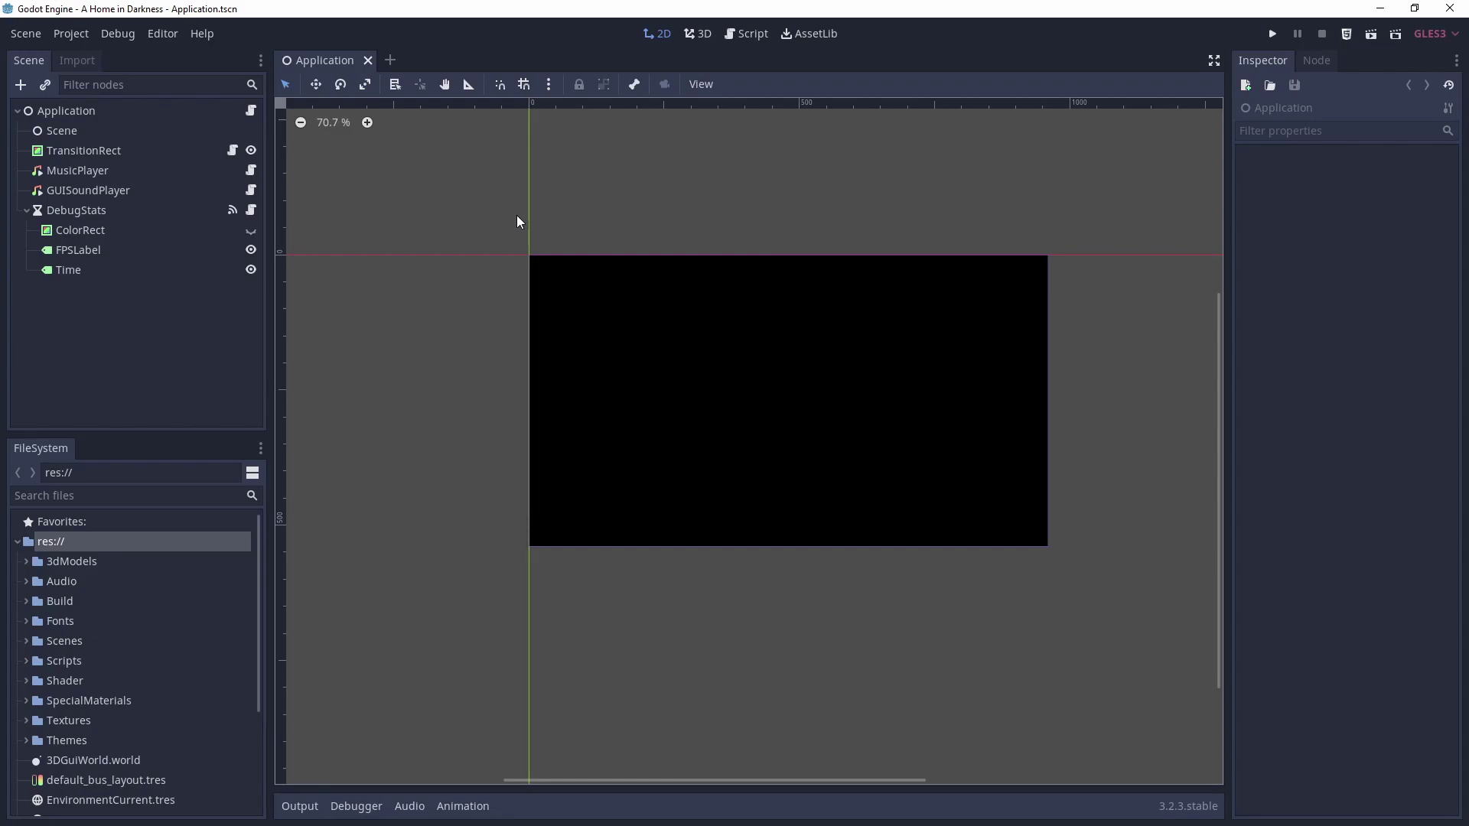
- Open the Windows Desktop export preset and examine its application options, including the icon, versions and product name
click(69, 36)
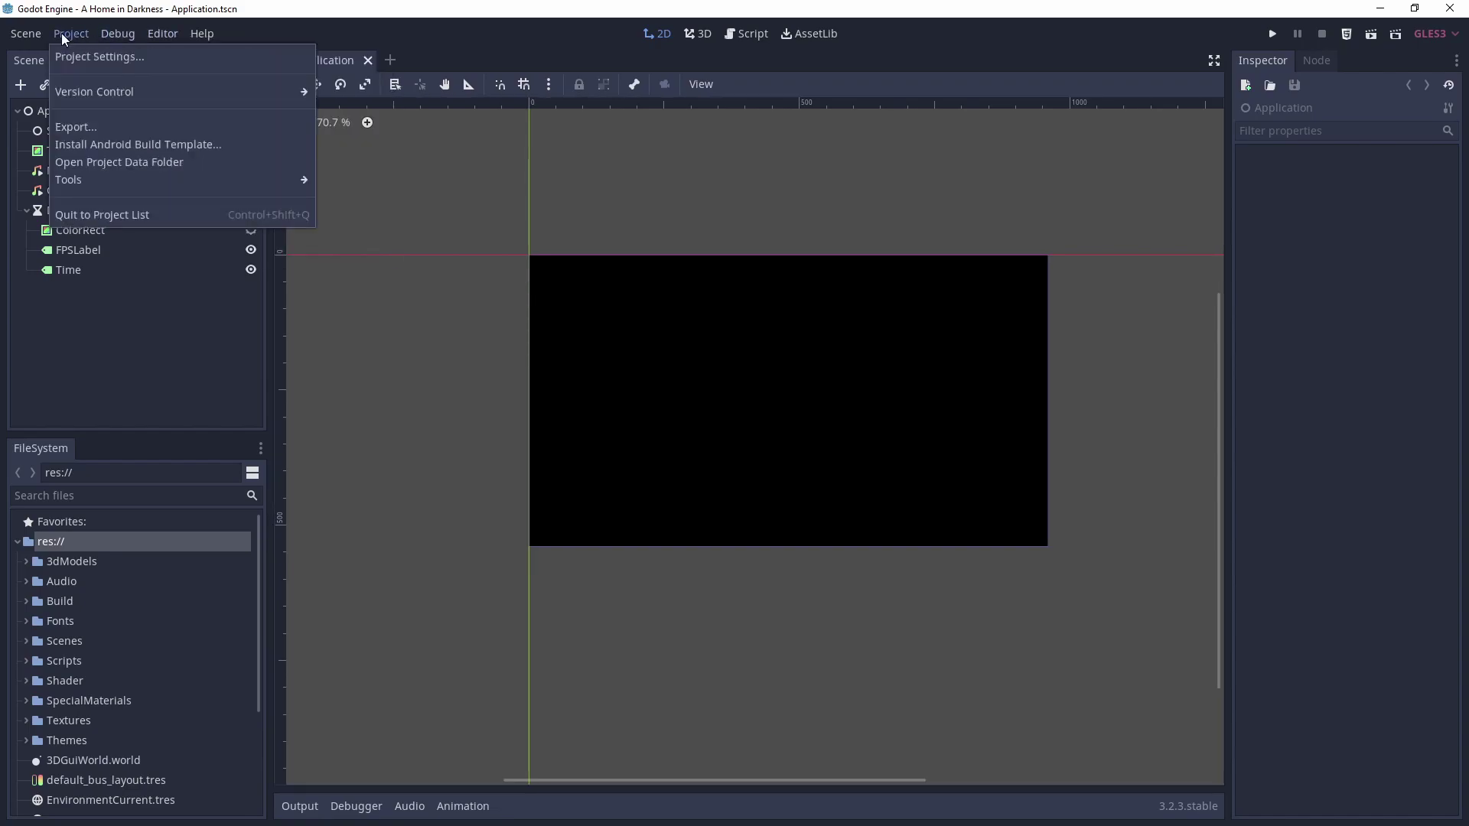
click(96, 126)
click(491, 205)
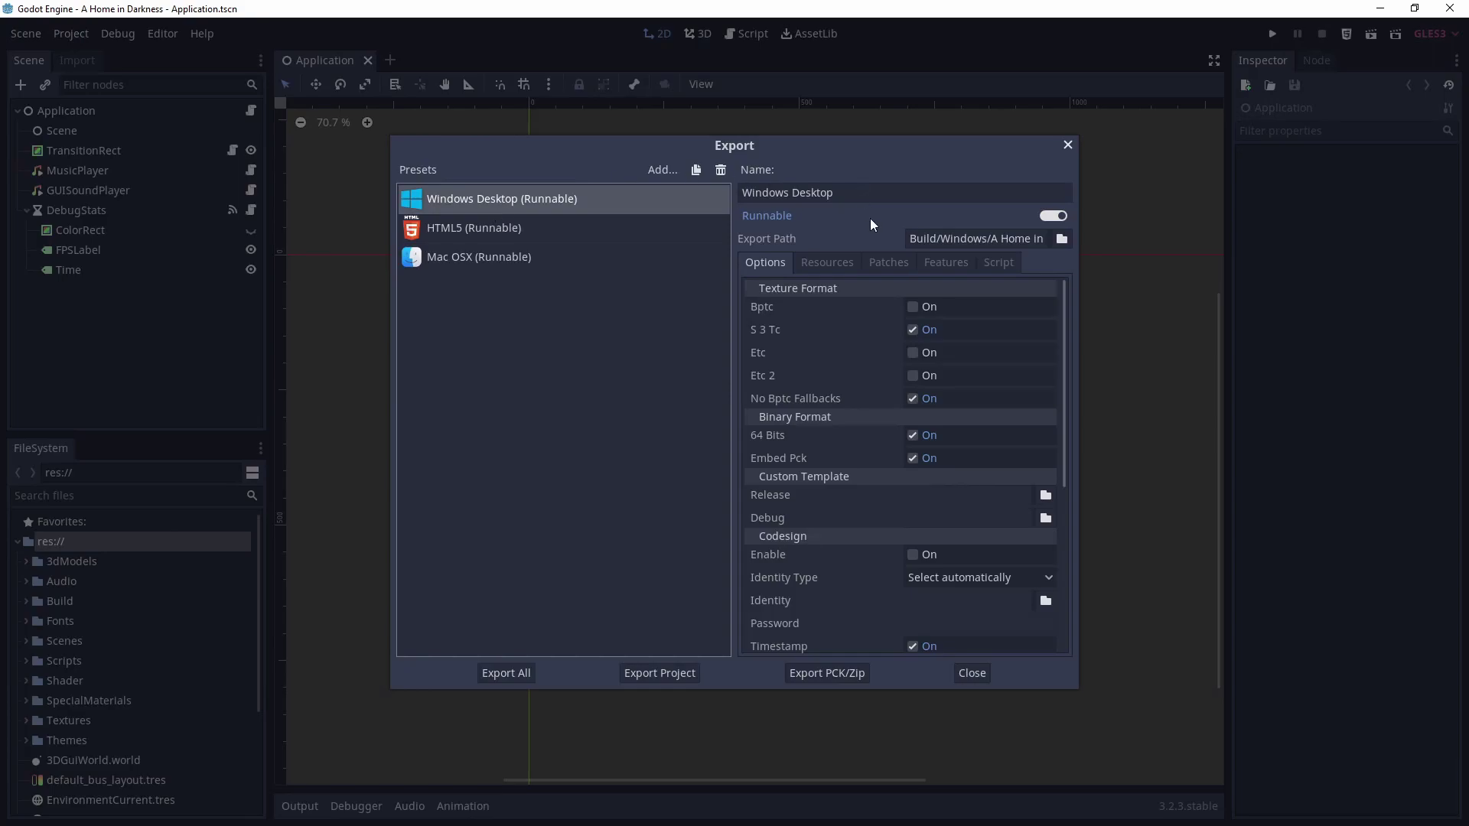
scroll(920, 348, down, 5)
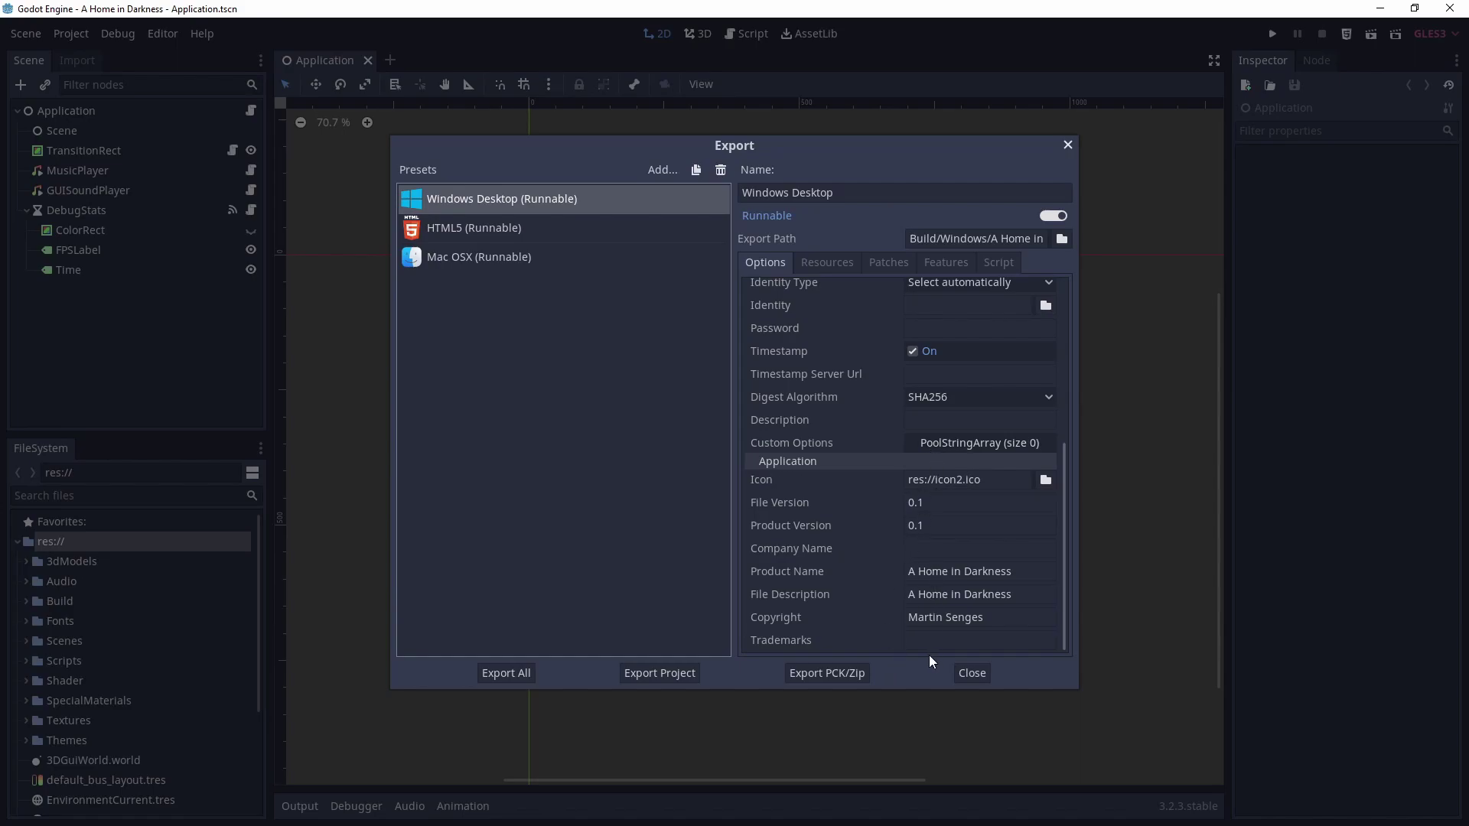
- Go through the preset's Company Name and Trademarks fields, clear the Company Name, and close the export settings
click(933, 545)
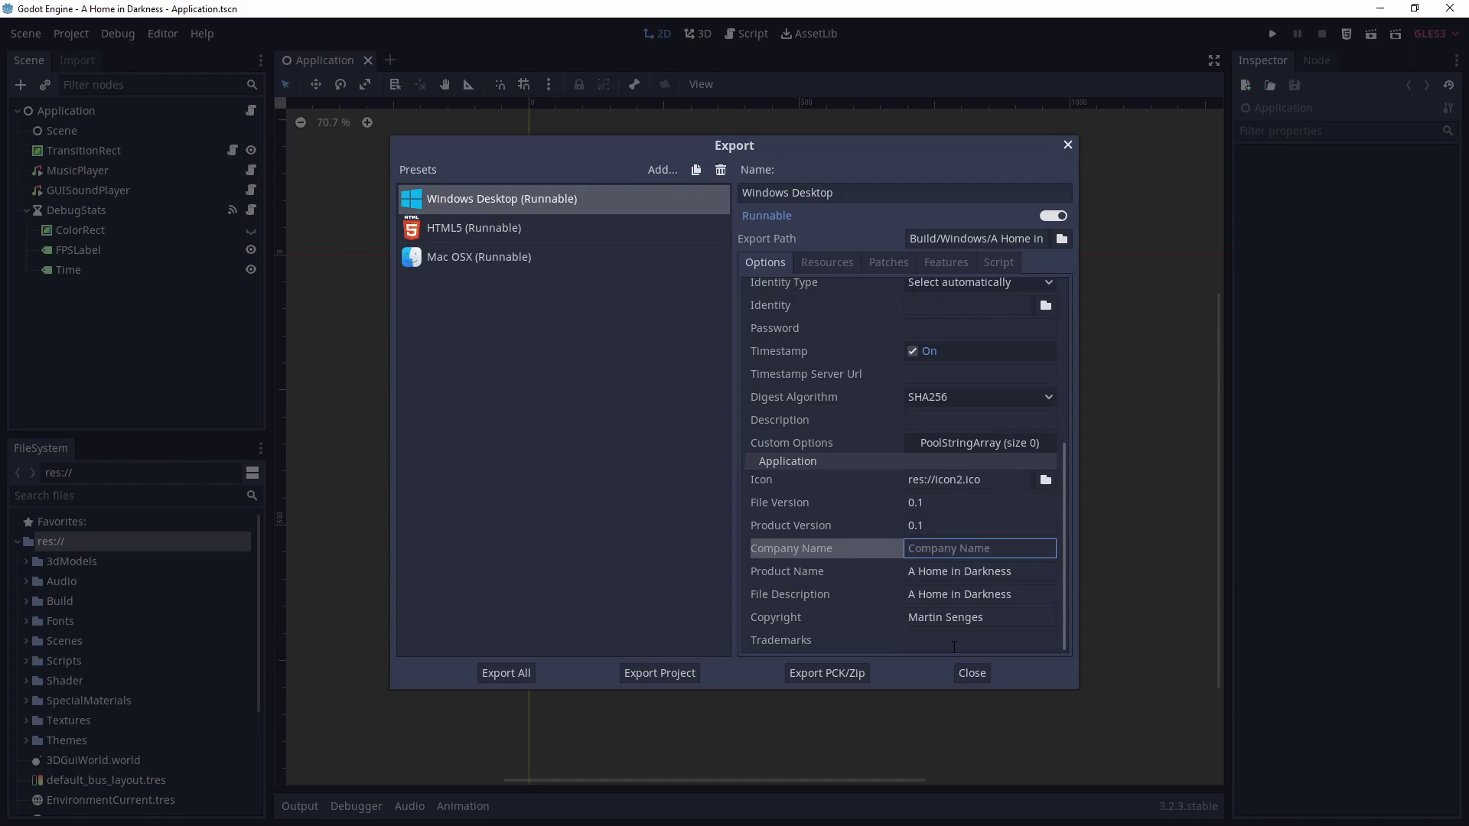
click(953, 642)
click(924, 546)
click(920, 642)
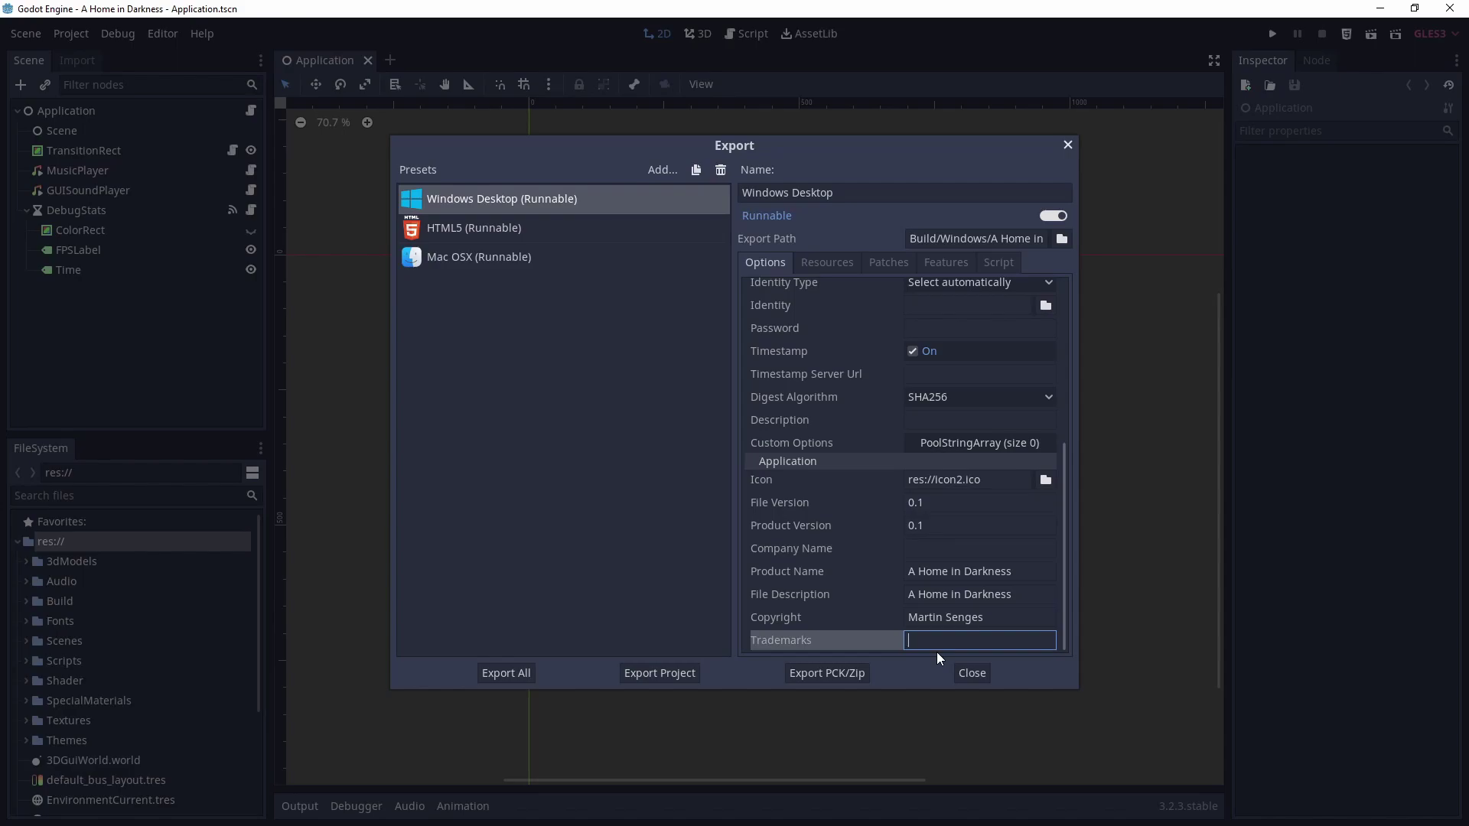
click(924, 548)
click(925, 639)
click(941, 549)
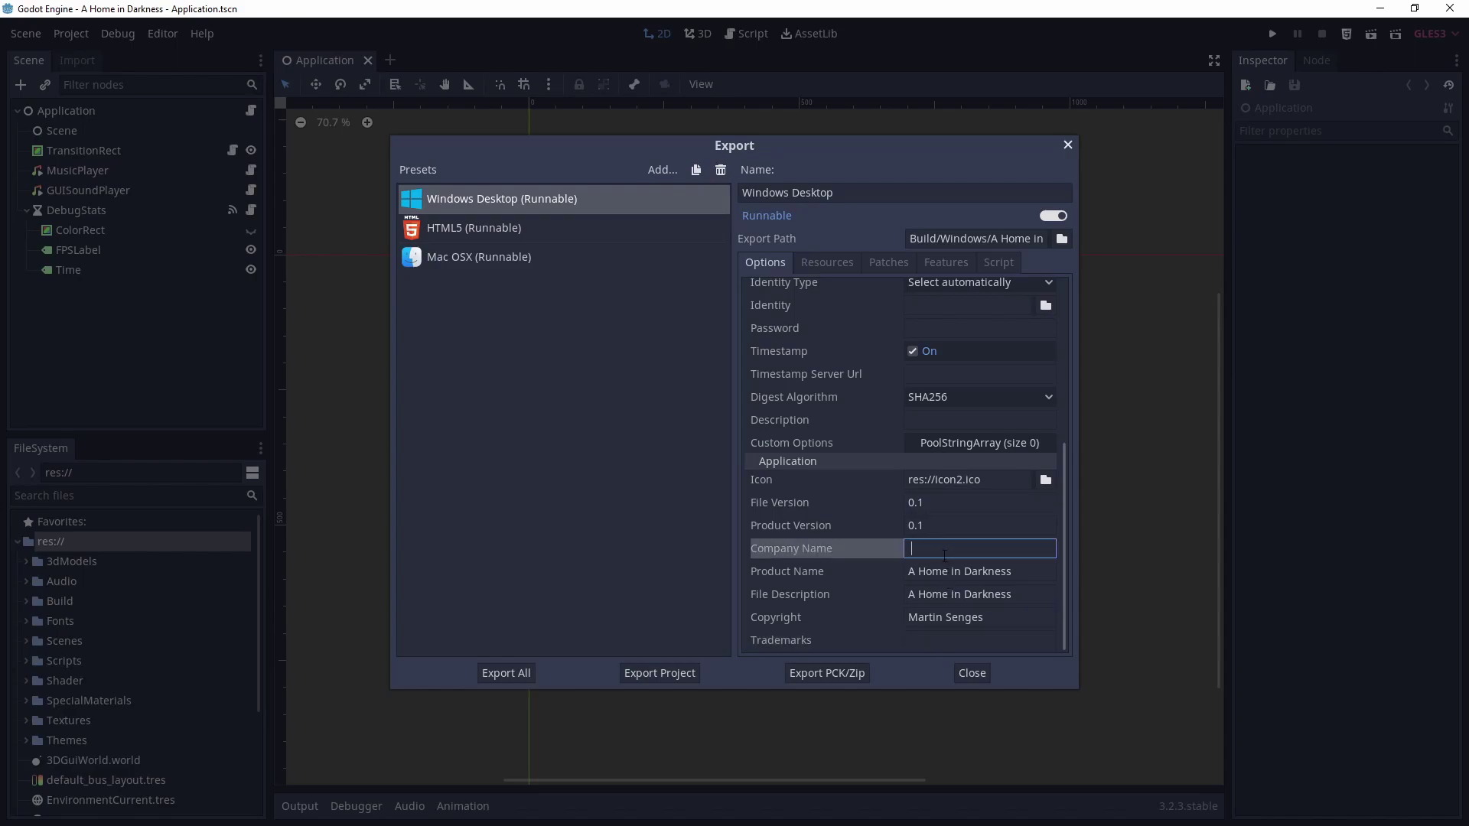
key(BackSpace)
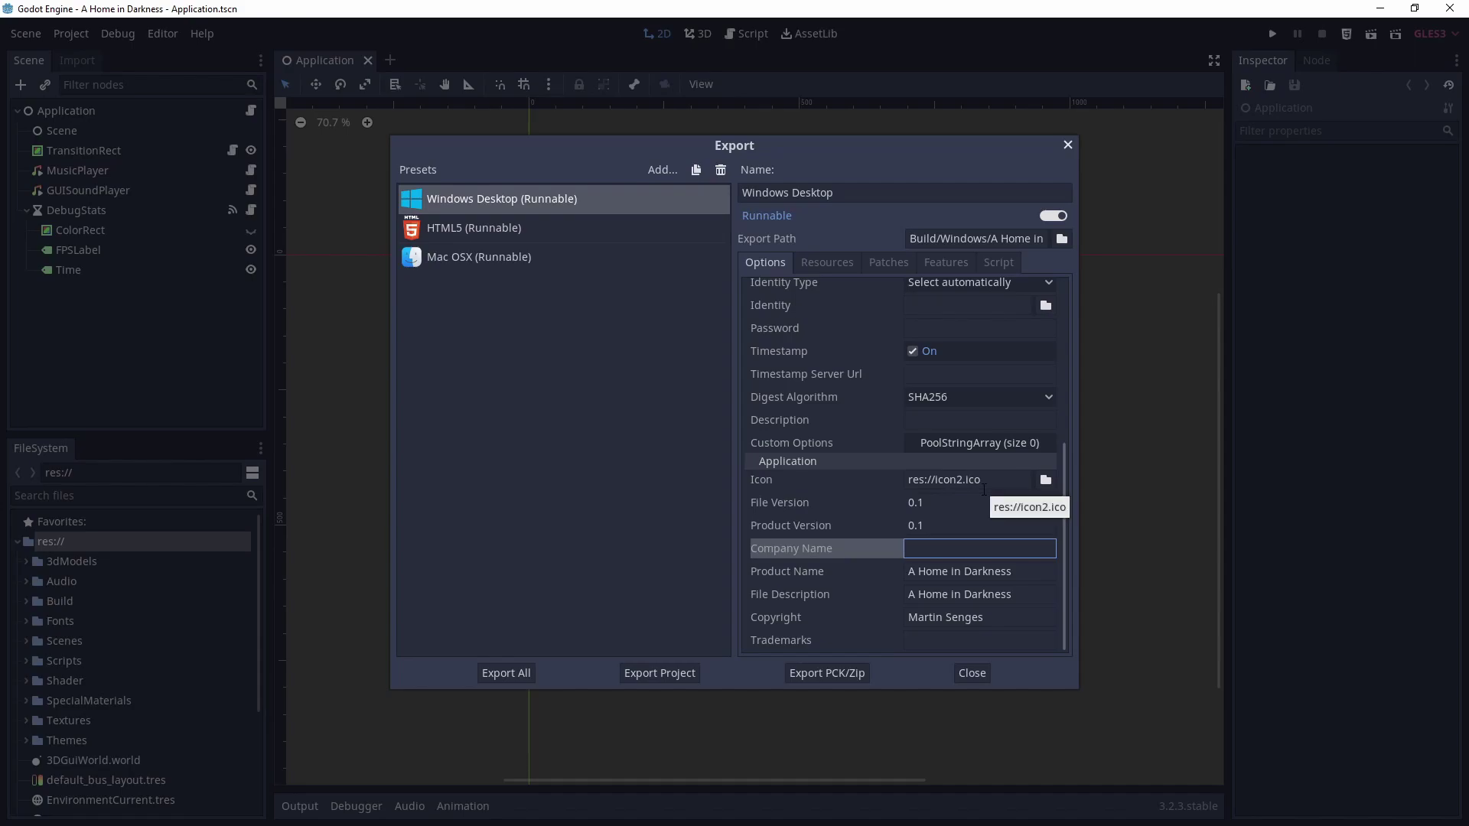
click(976, 678)
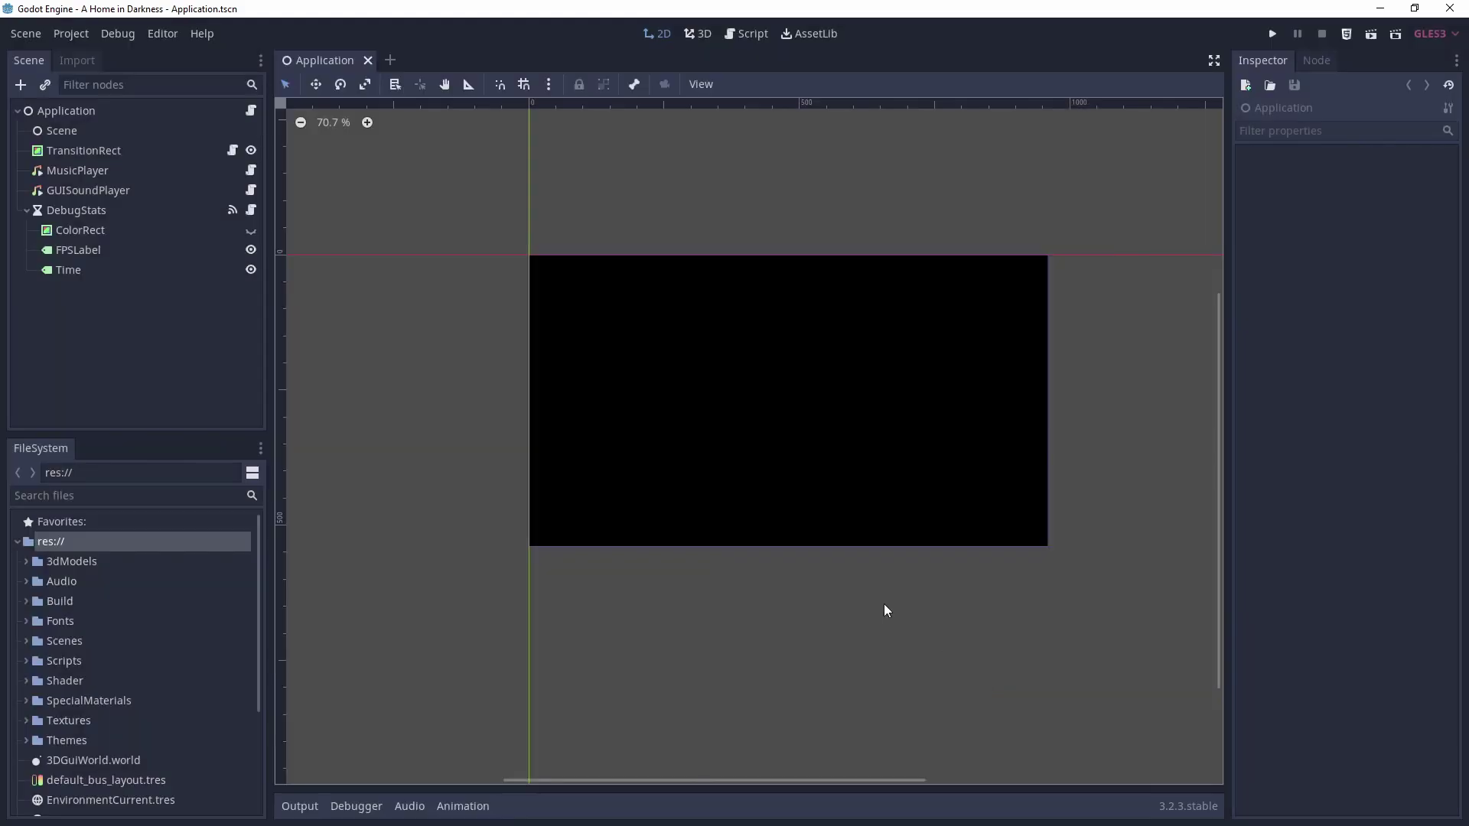
- Set the Windows Native Icon in the project settings to res://icon2.ico and close the settings
click(83, 34)
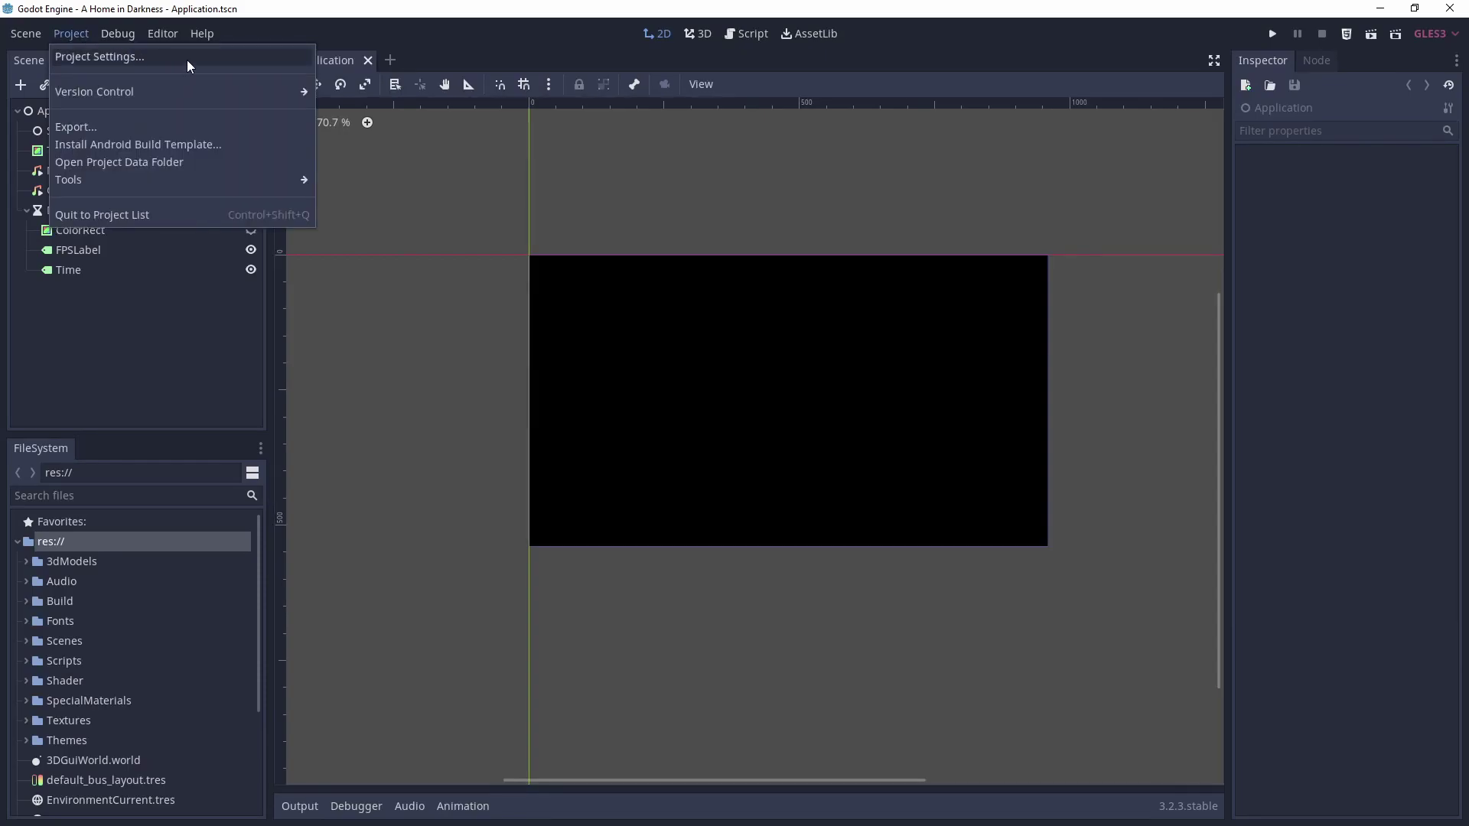
click(121, 57)
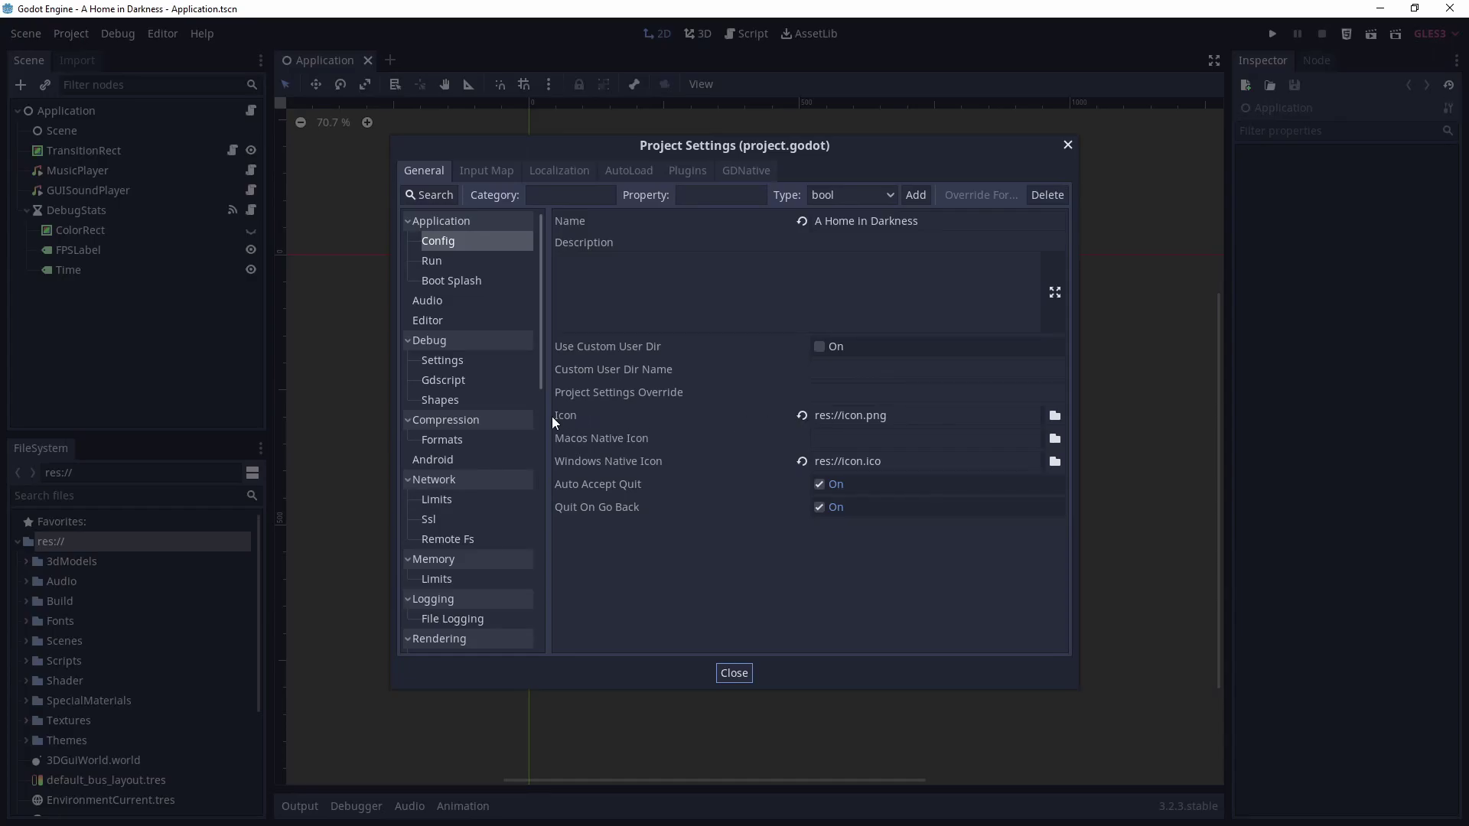
mouse_move(580, 416)
click(1056, 461)
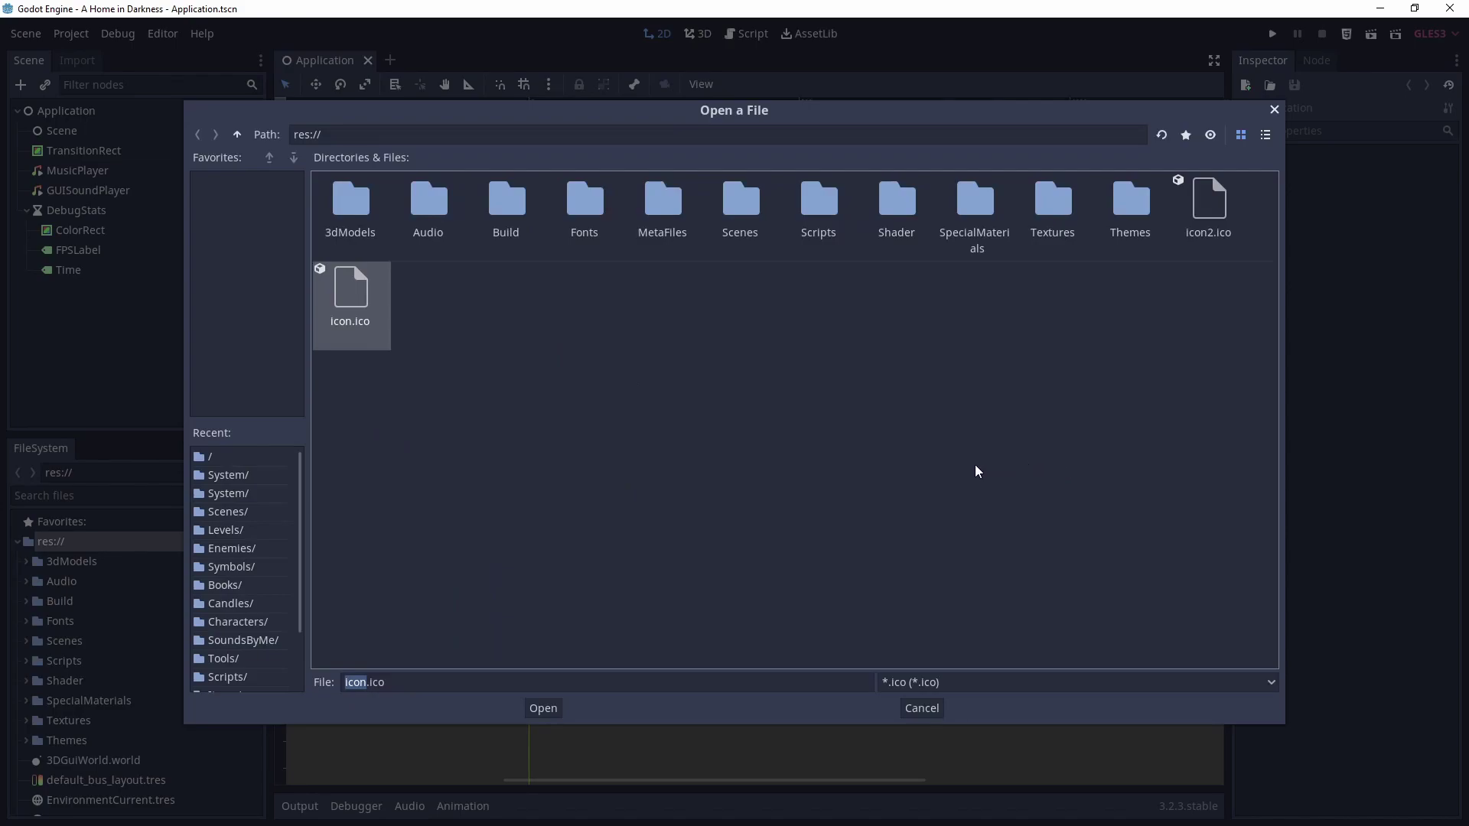
double_click(1198, 253)
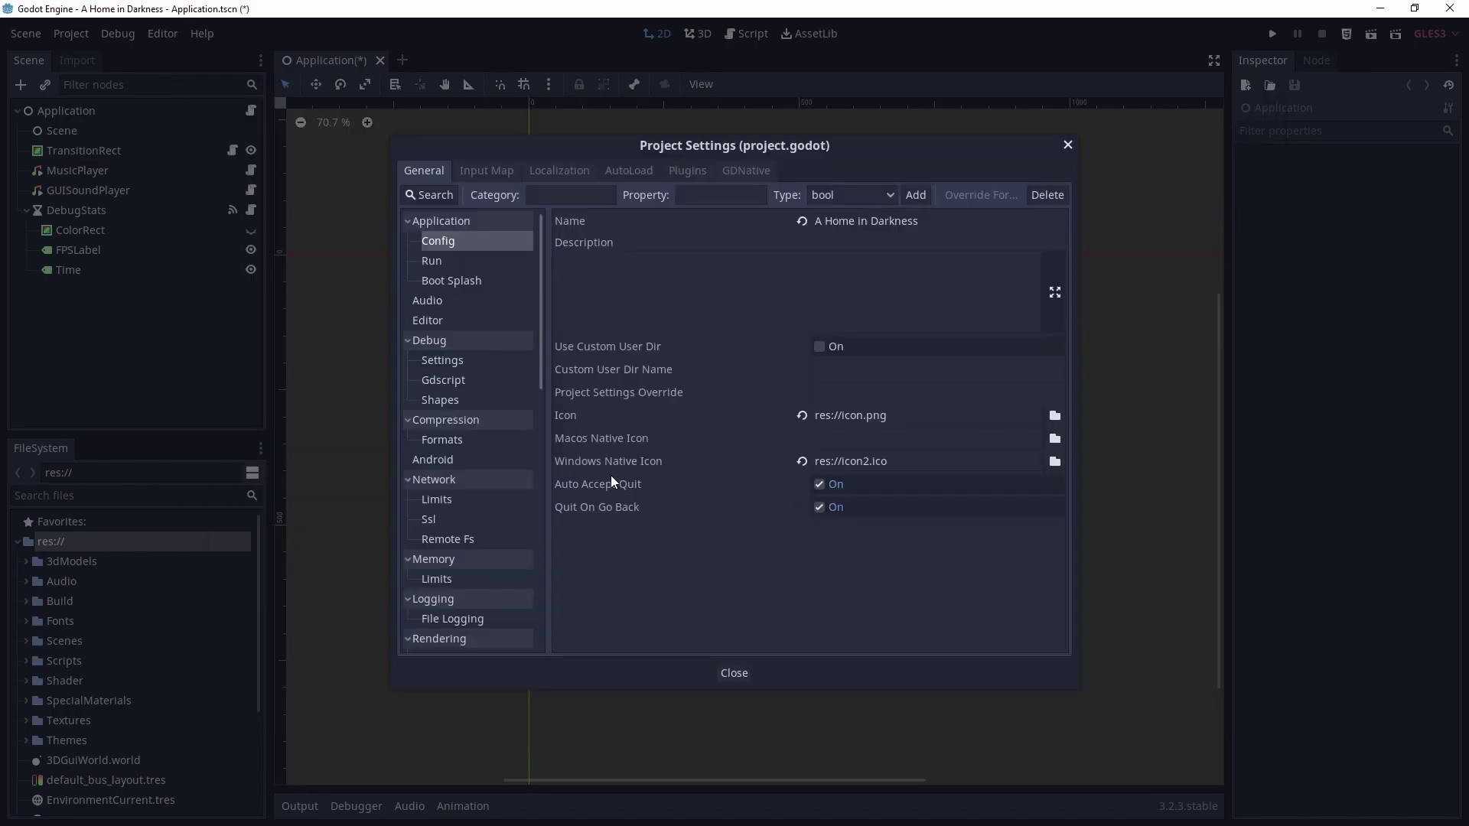
mouse_move(611, 465)
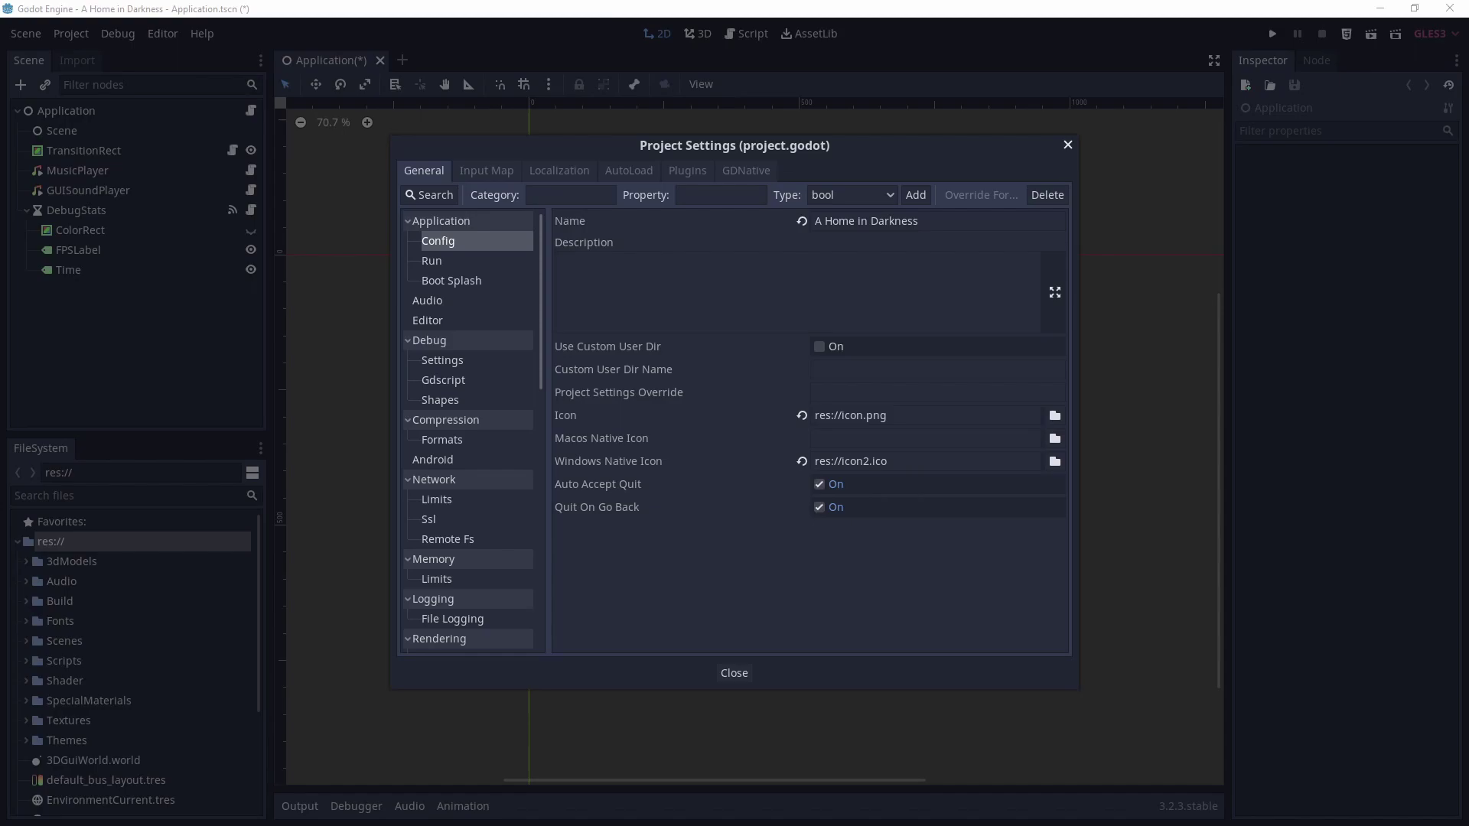
click(181, 65)
- Reopen the project's export settings
click(71, 34)
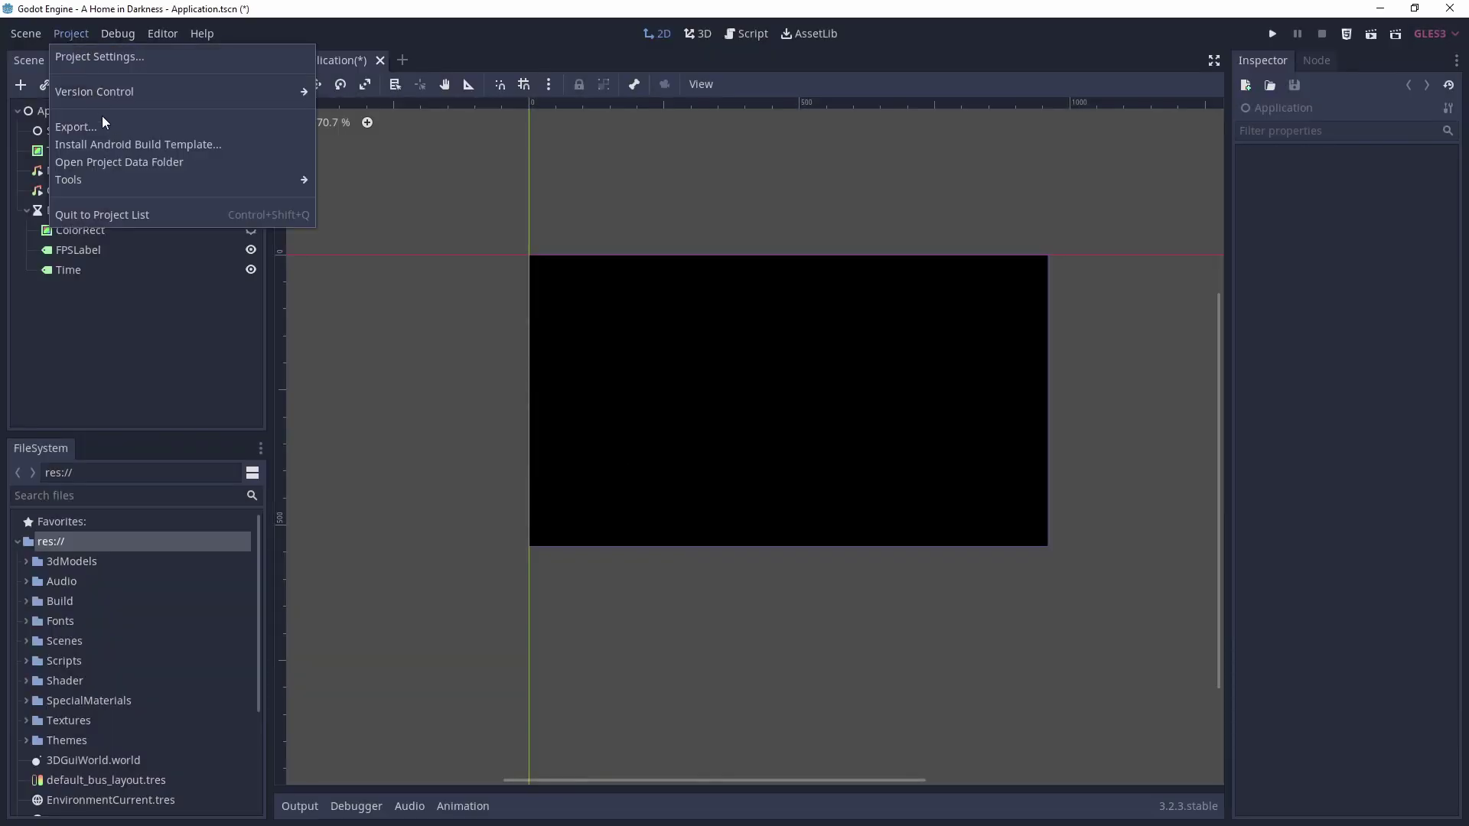
click(99, 120)
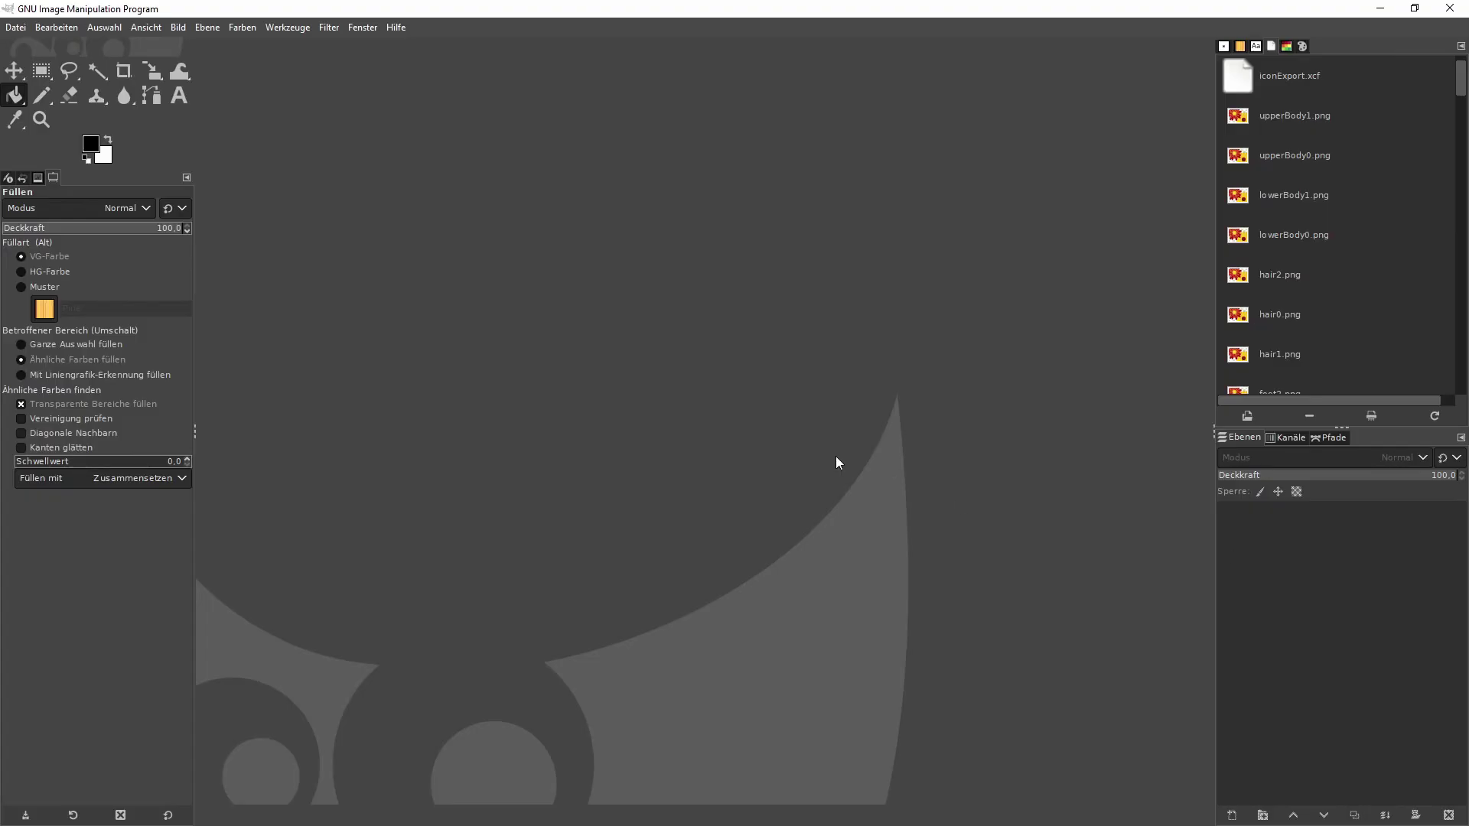
- Switch to GIMP and open the recent file iconExport2.xcf
click(16, 28)
mouse_move(90, 139)
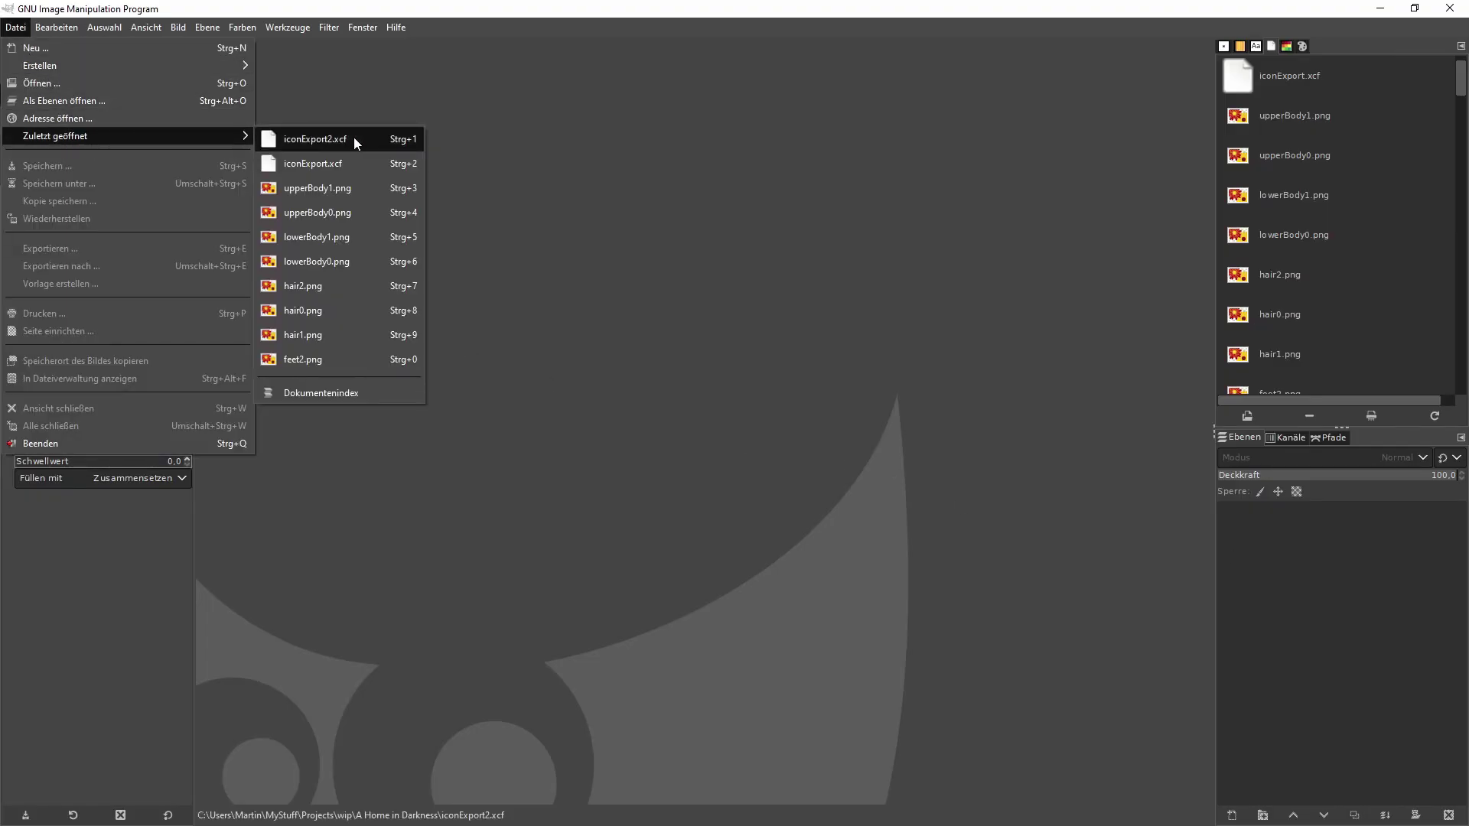
click(360, 142)
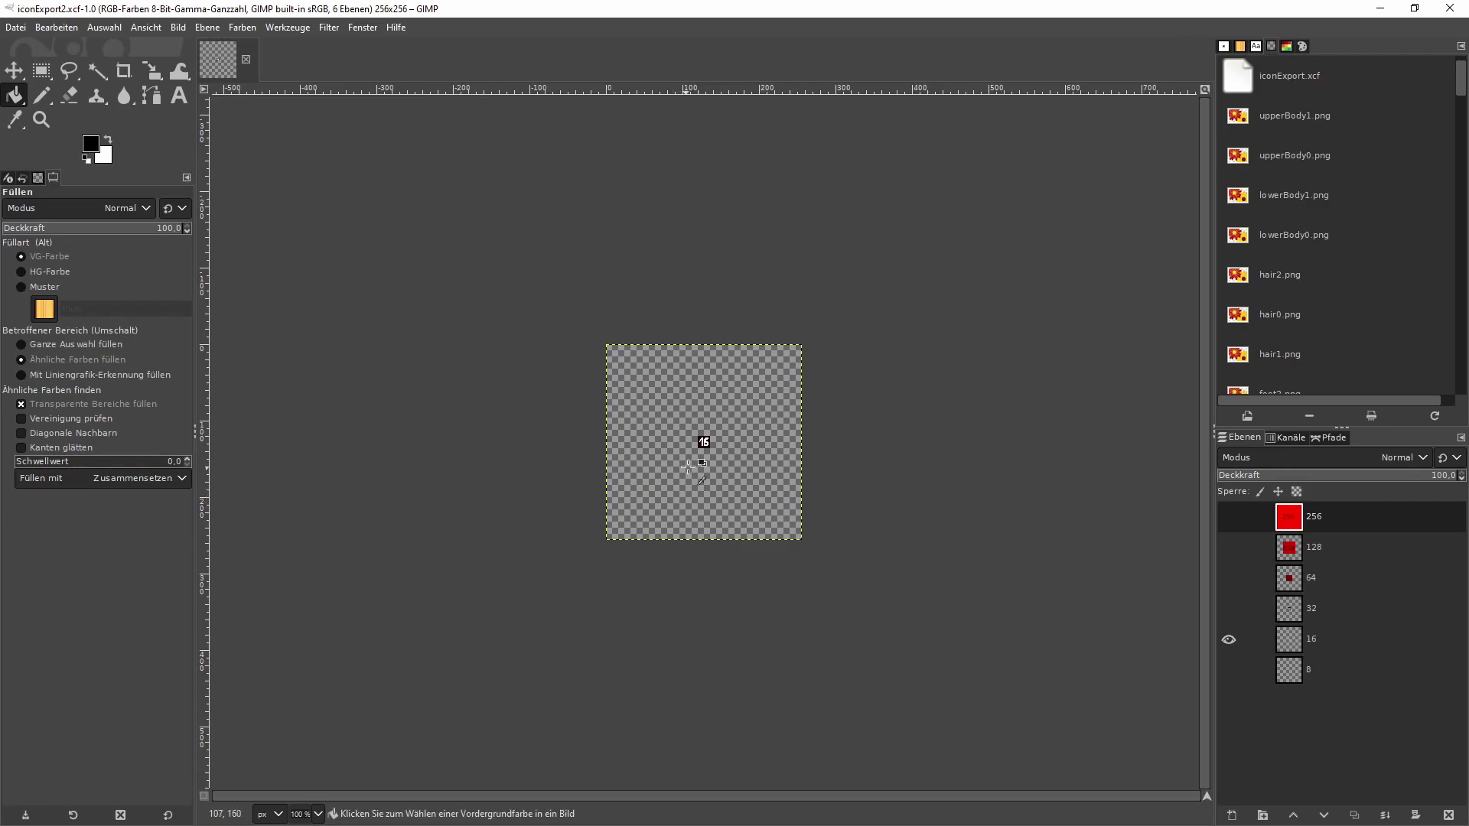
- Make all six icon layers visible, from 256 down to 8
ctrl+scroll(701, 439, up, 3)
drag(1228, 516, 1233, 555)
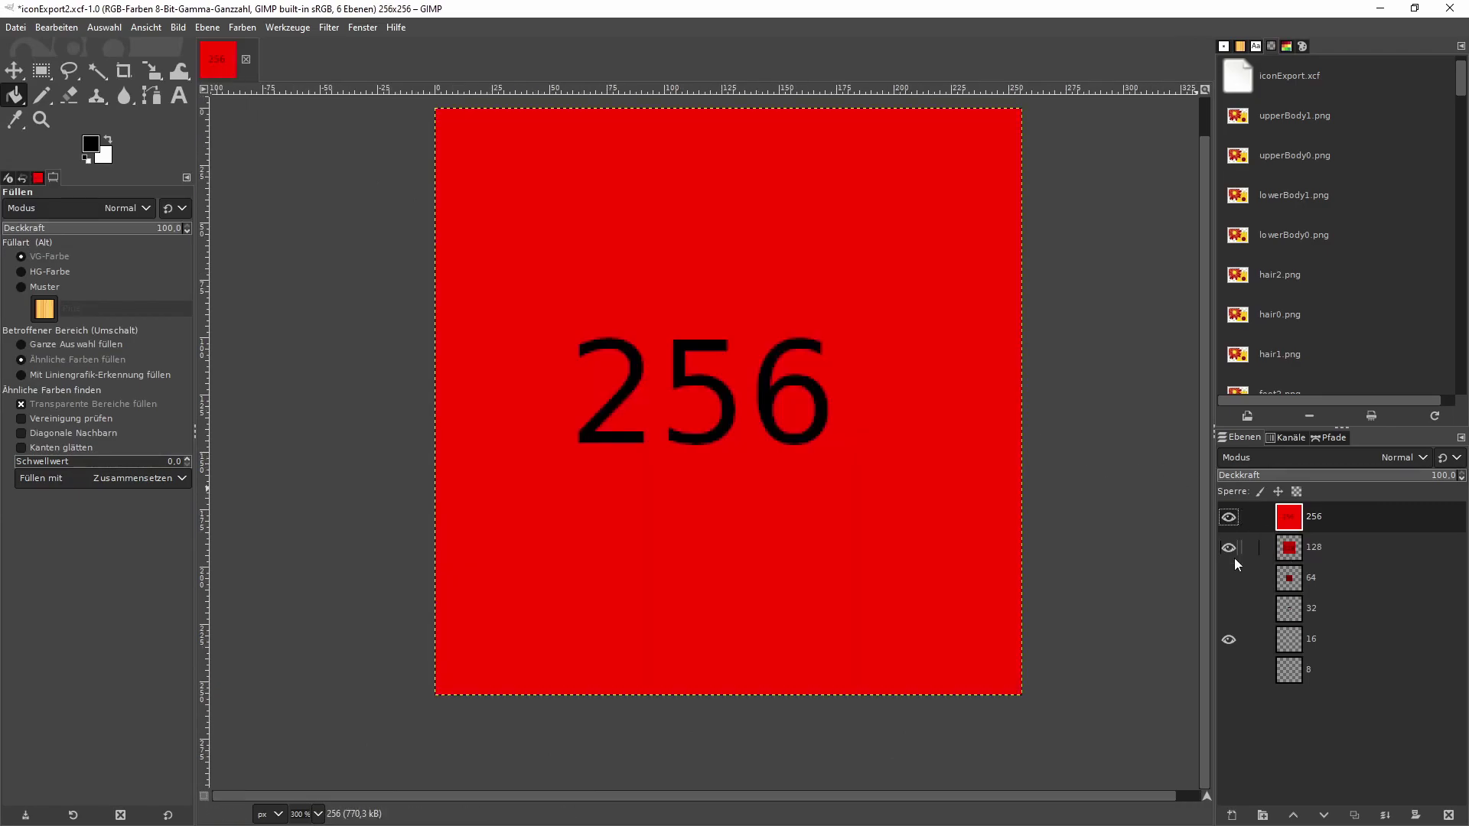
drag(1231, 628, 1228, 667)
ctrl+scroll(861, 365, down, 2)
middle_drag(729, 420, 695, 387)
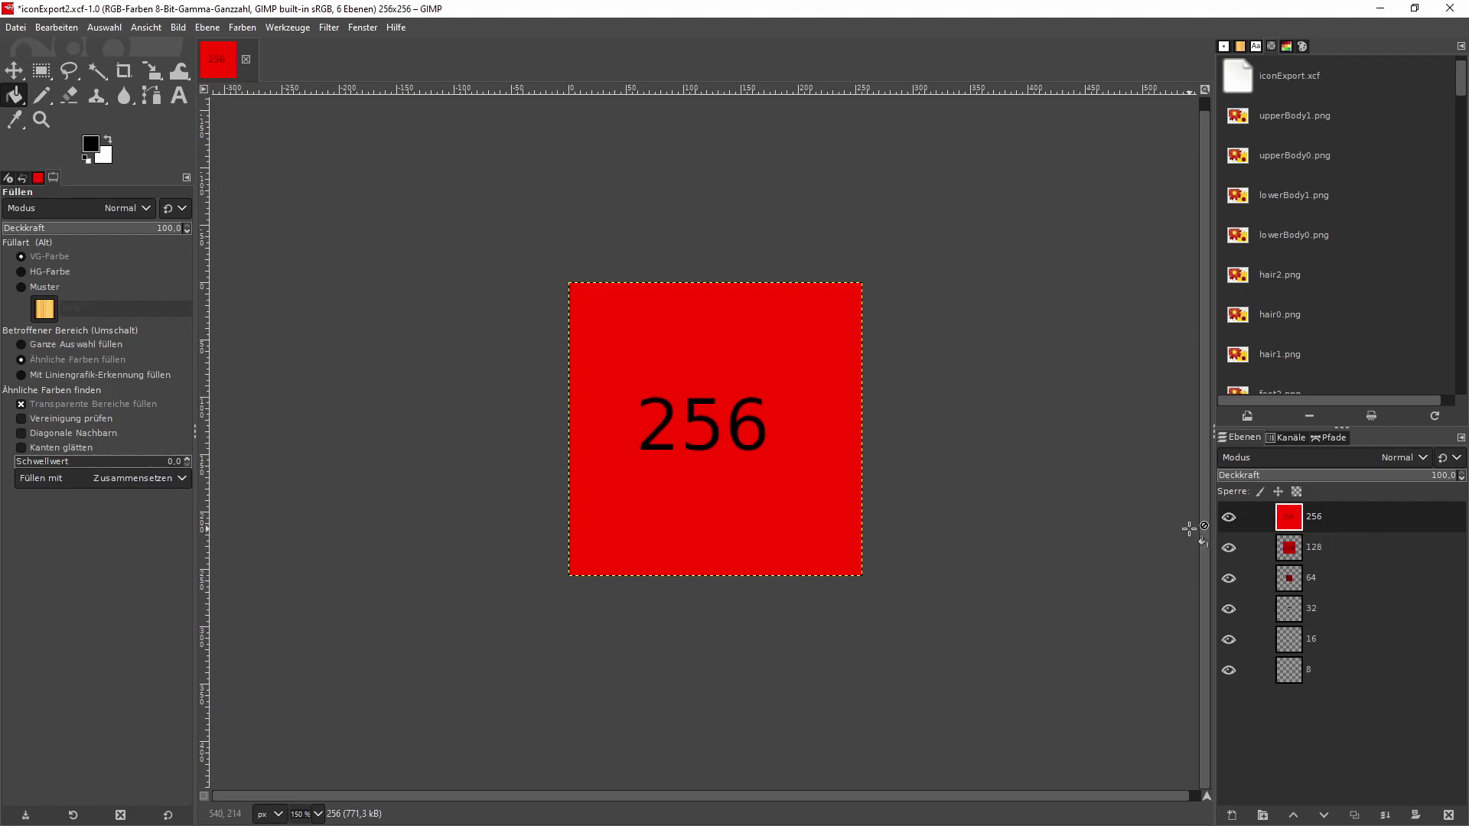
- Hide the 256, 128, 64, 32 and 16 layers one by one to inspect each size, and select the 8 layer
click(1228, 517)
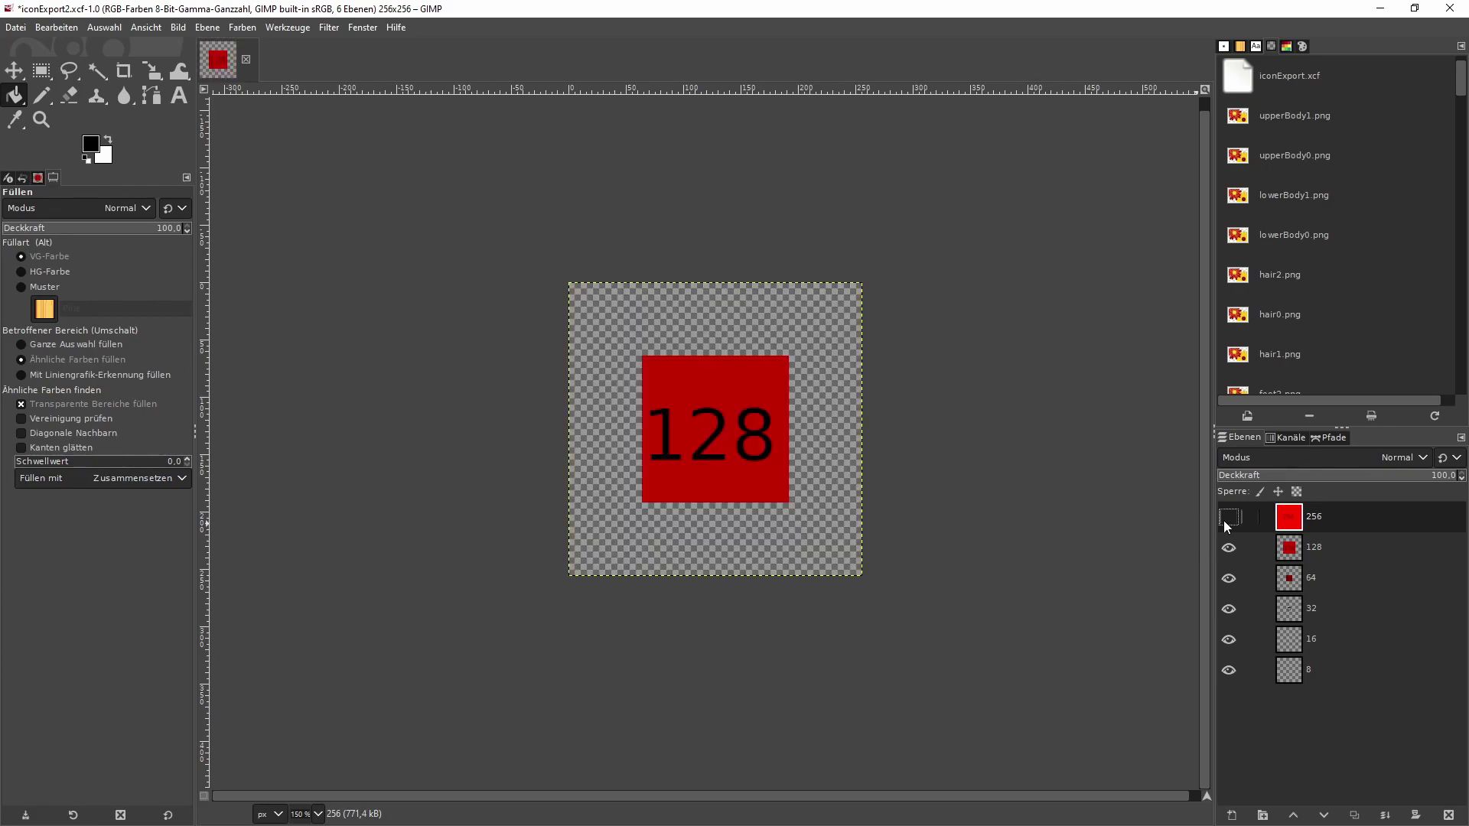
click(1330, 545)
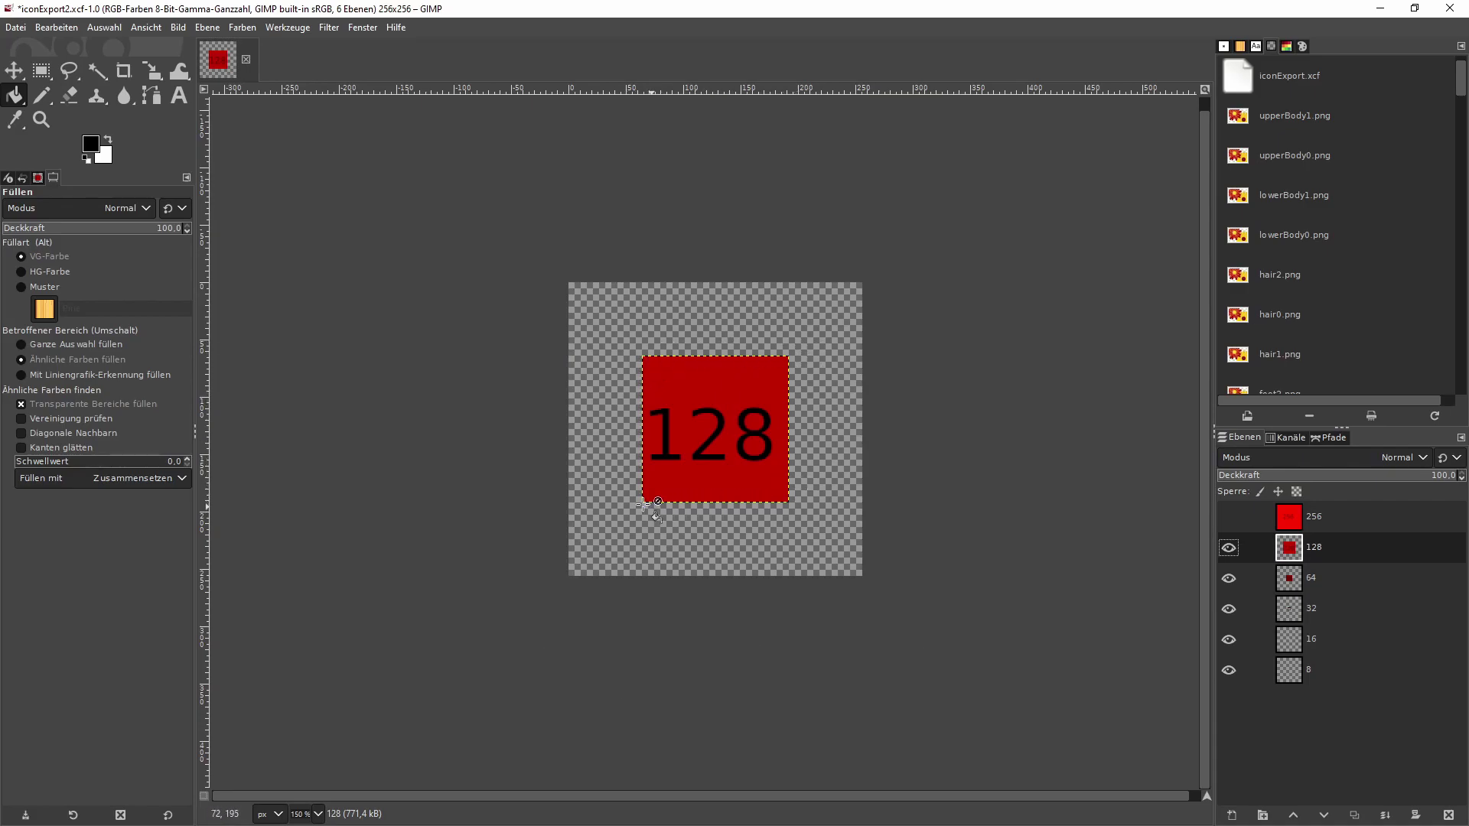
click(1229, 549)
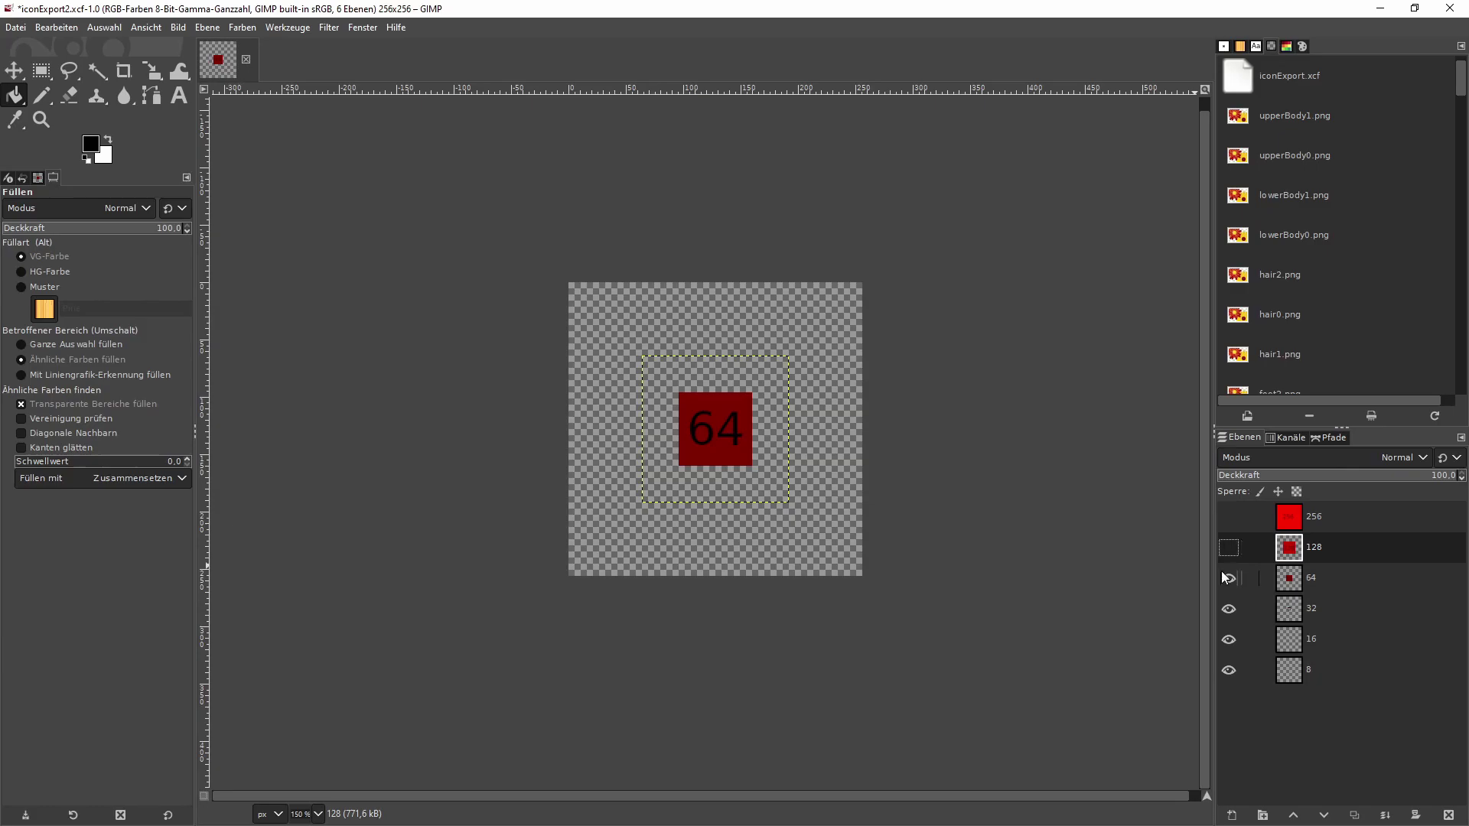
click(1227, 578)
click(1229, 609)
click(1227, 641)
click(1329, 665)
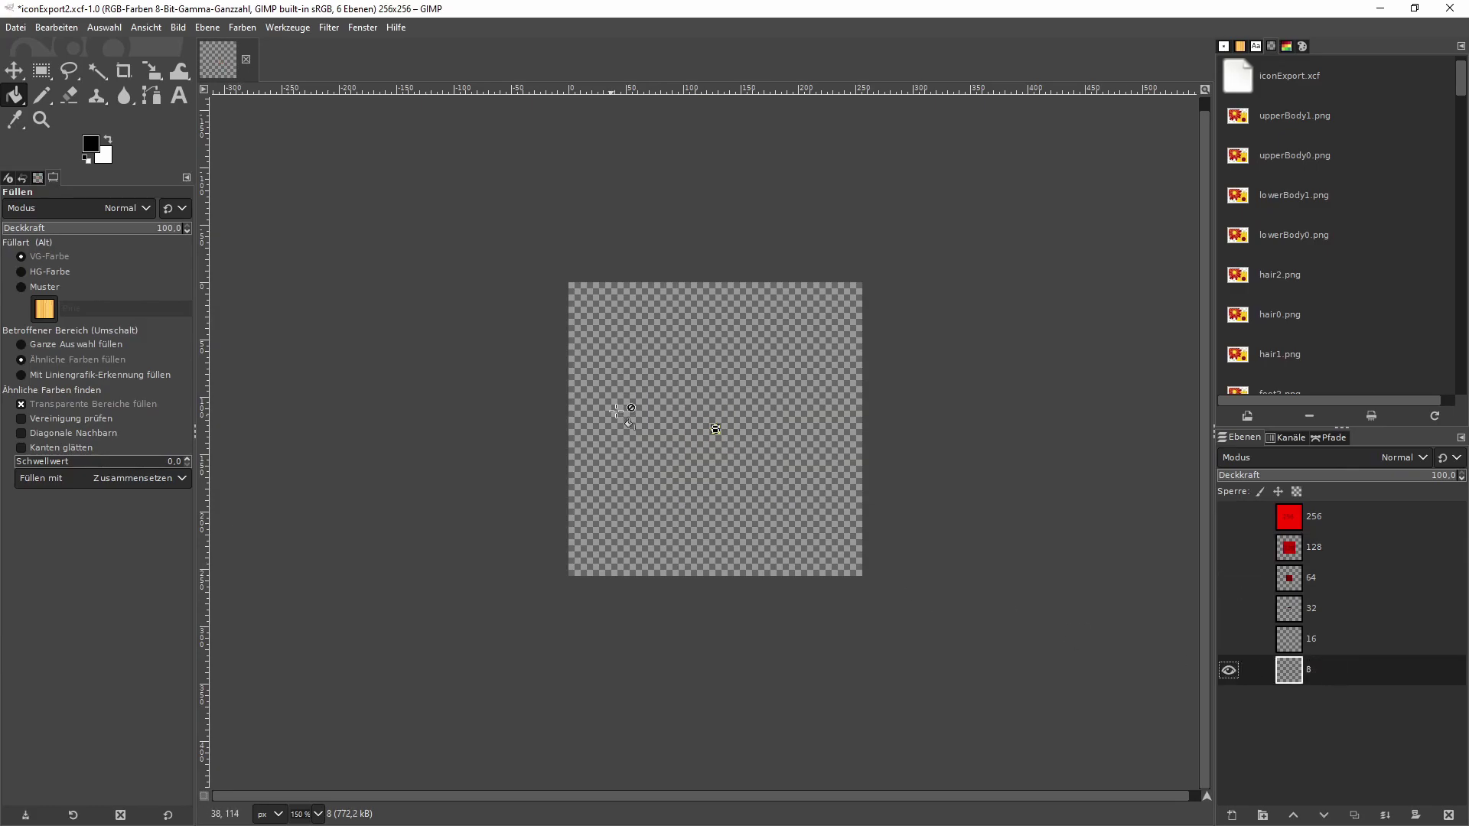
ctrl+scroll(701, 338, up, 1)
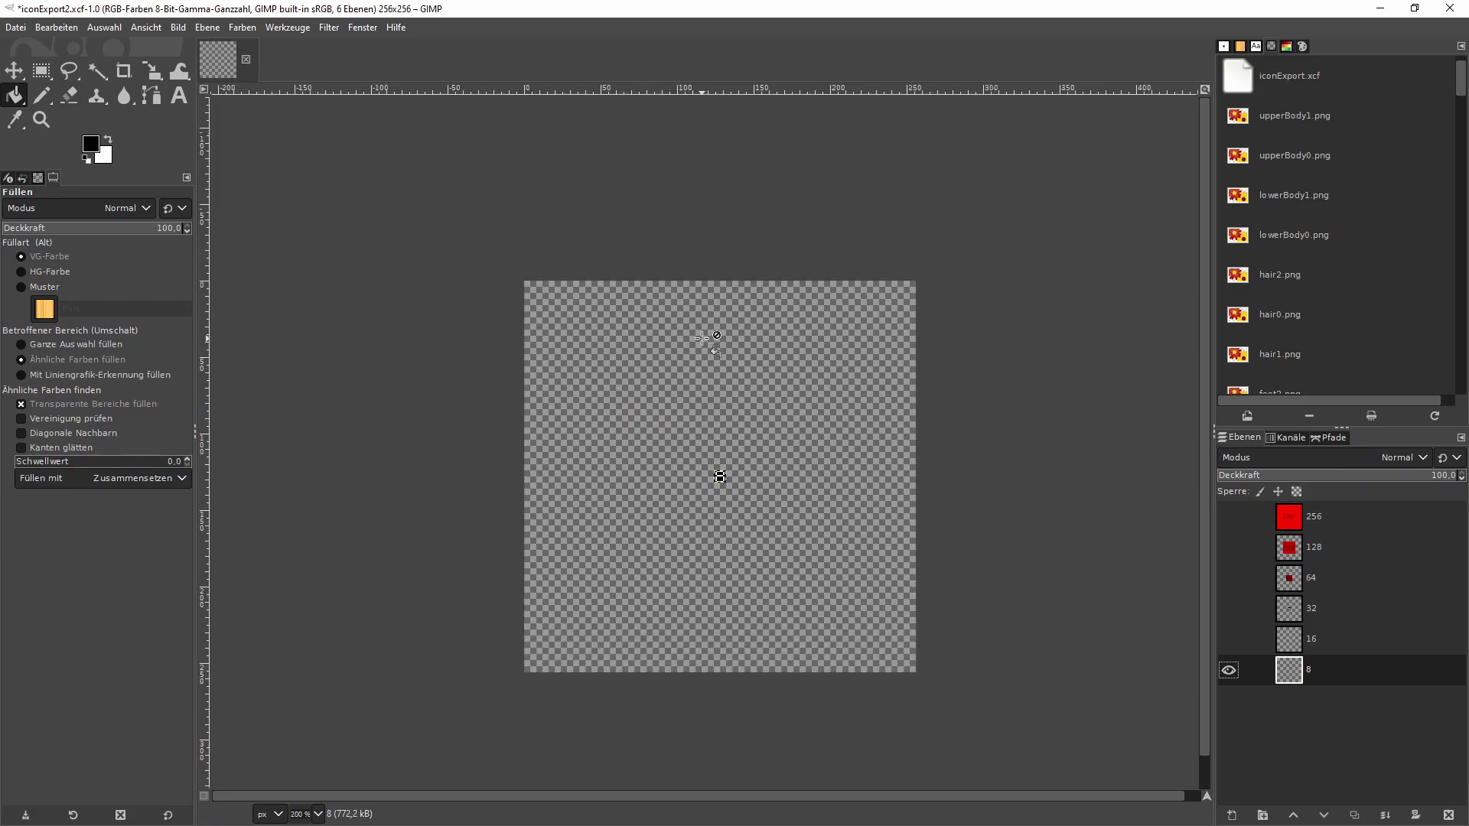
ctrl+scroll(702, 337, up, 2)
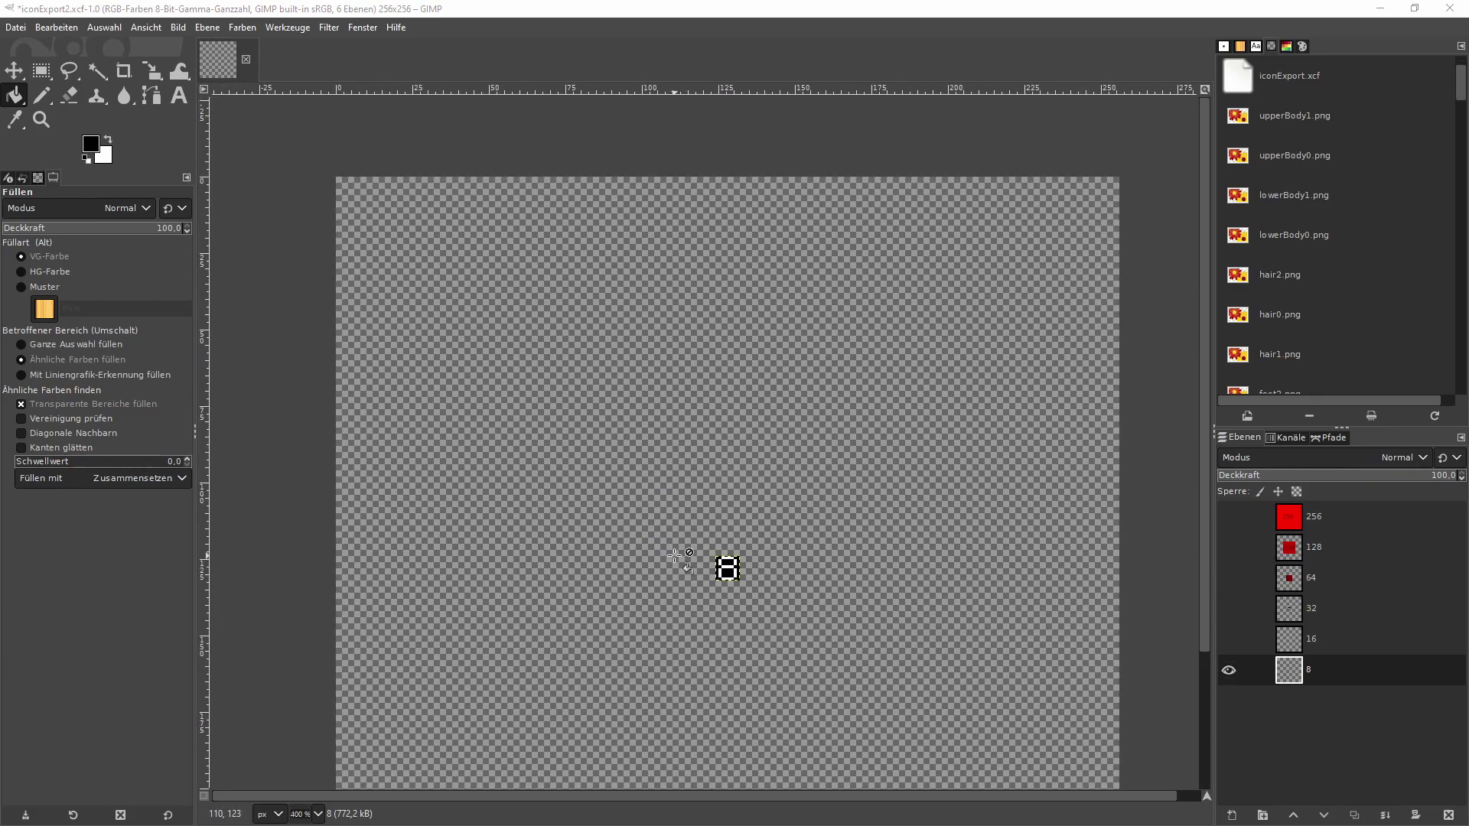
- Start exporting the layered image as a Windows icon by changing the export file's extension to ico
click(17, 35)
click(155, 277)
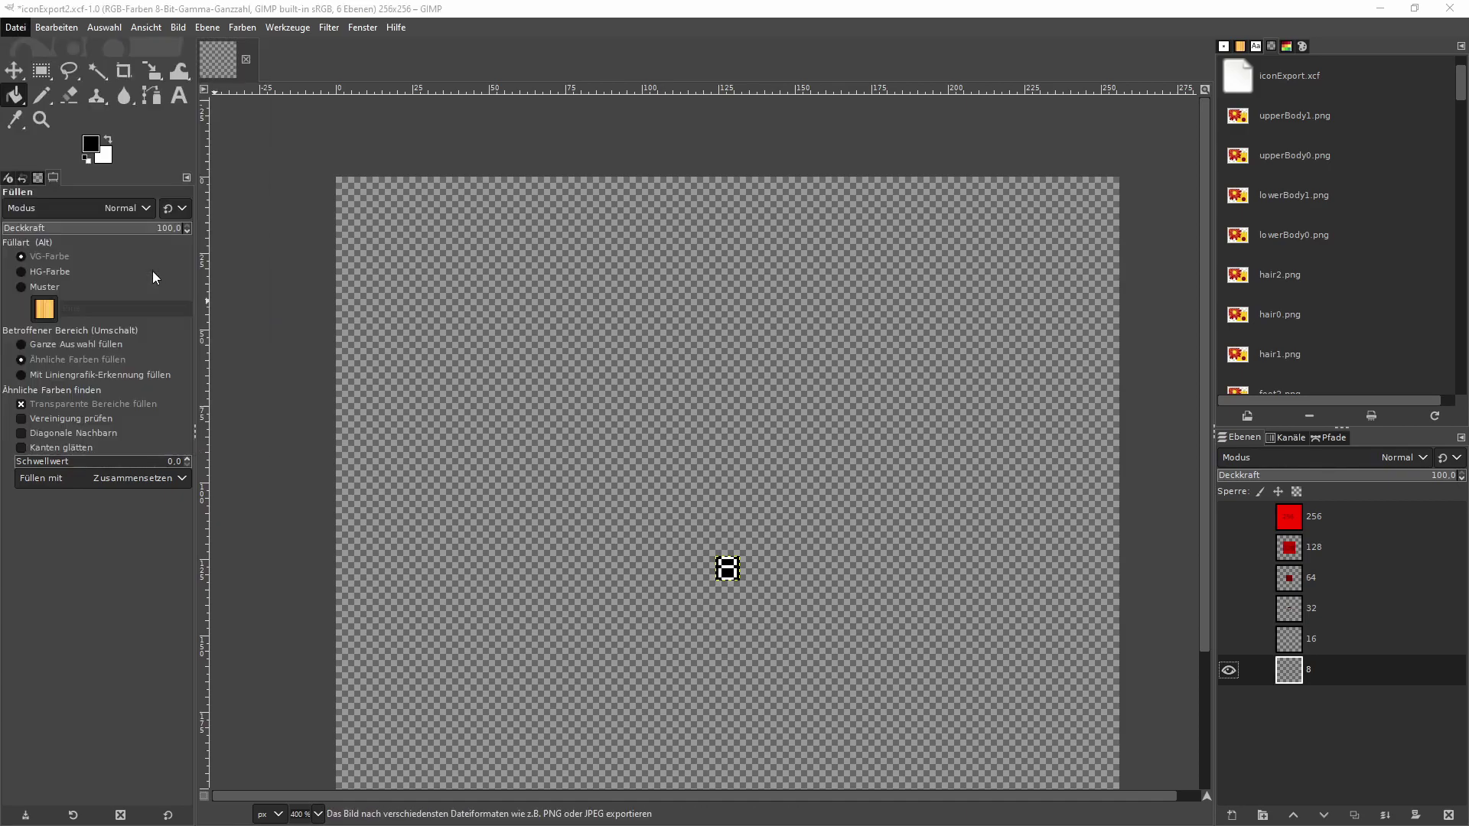
key(Right)
key(Right)
key(shift+Right)
key(shift+Right)
key(shift+Right)
text(ico)
key(Return)
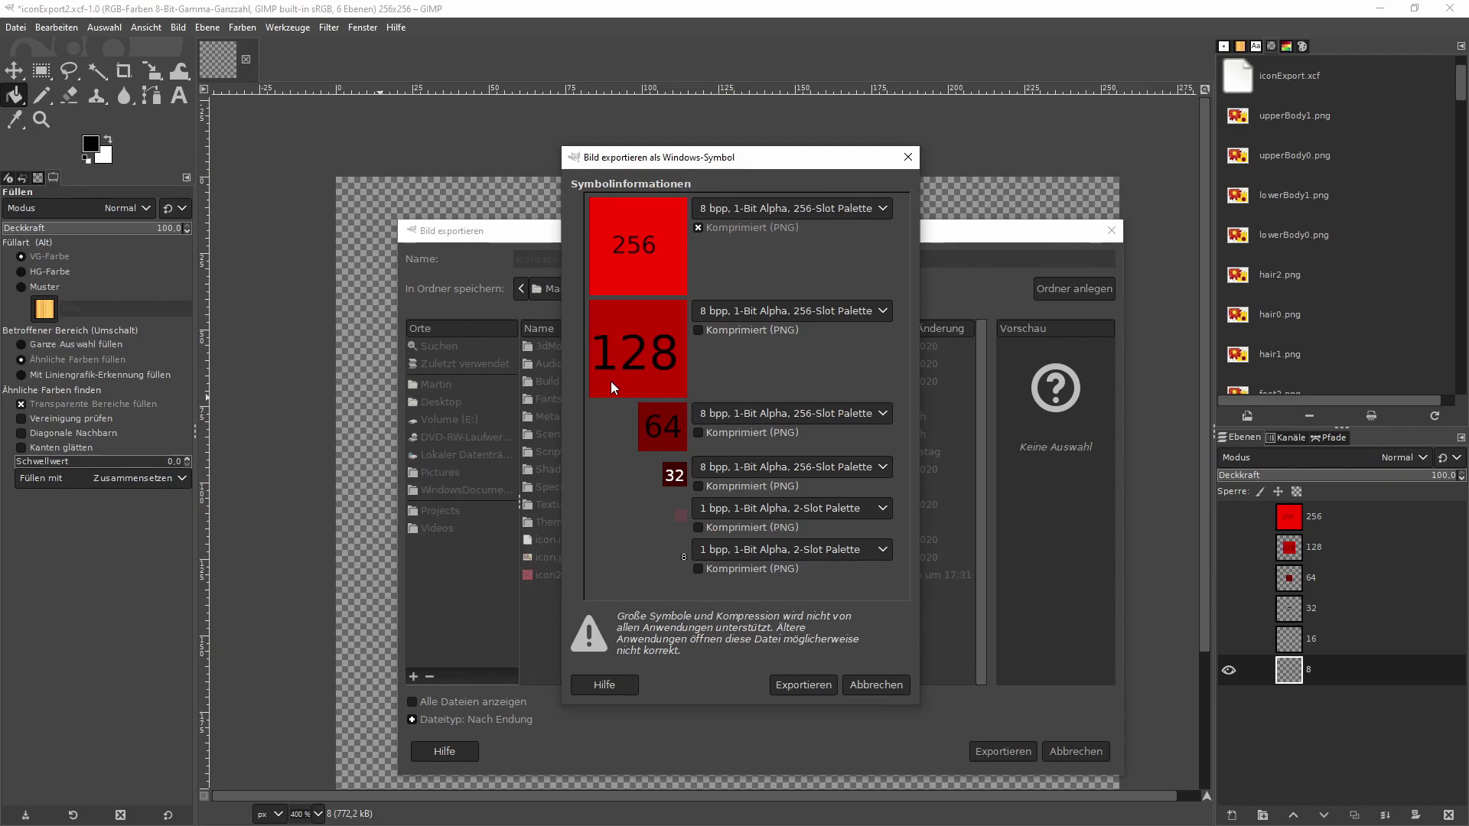
- Set the 16-pixel icon to 8 bpp, 1-bit alpha, 256-slot palette and export the ICO file
click(809, 512)
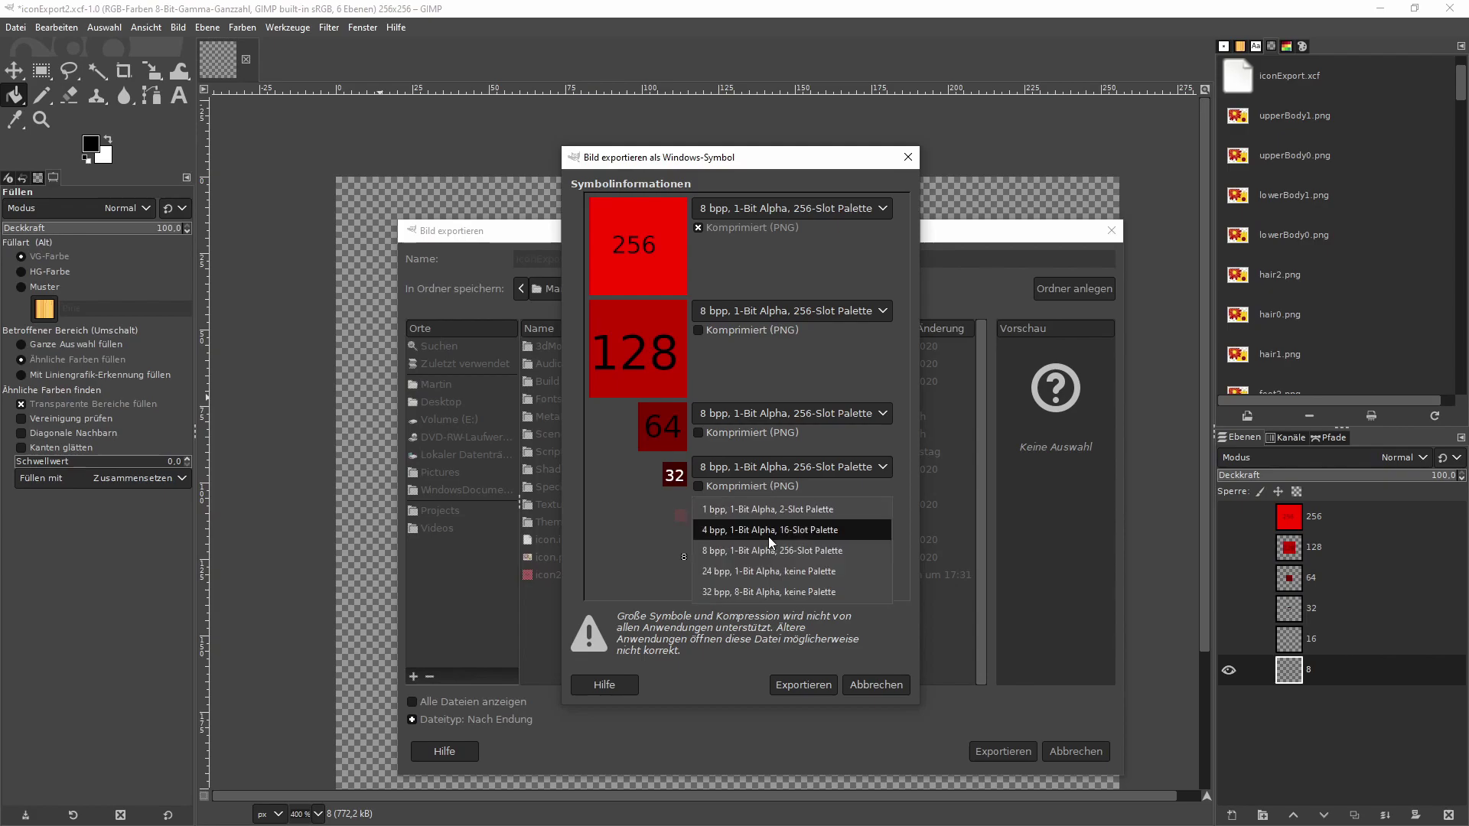
click(755, 552)
click(795, 685)
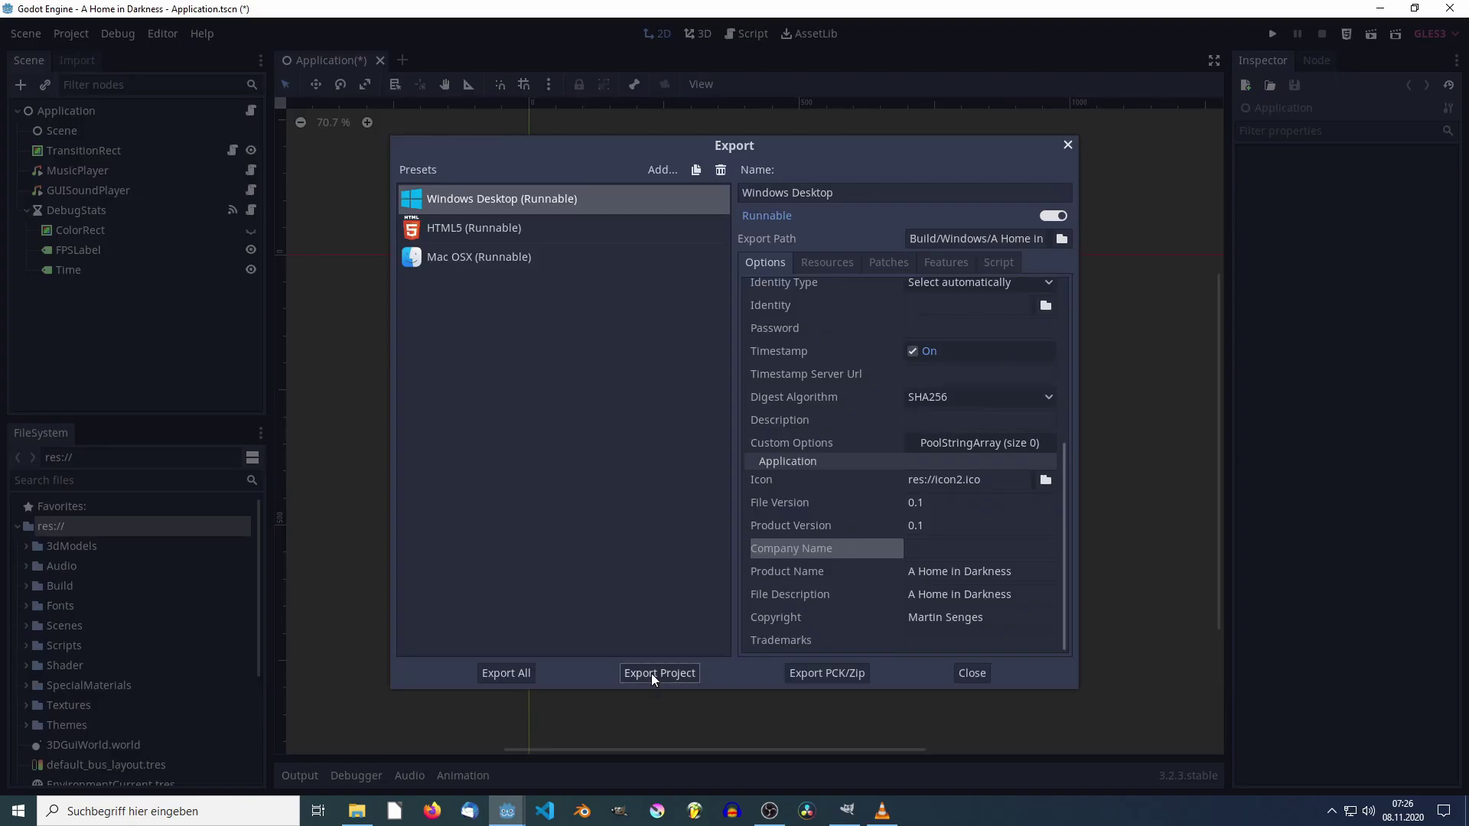
- In Godot, export the Windows Desktop project as A Home in Darkness.exe, overwriting the existing file
click(651, 675)
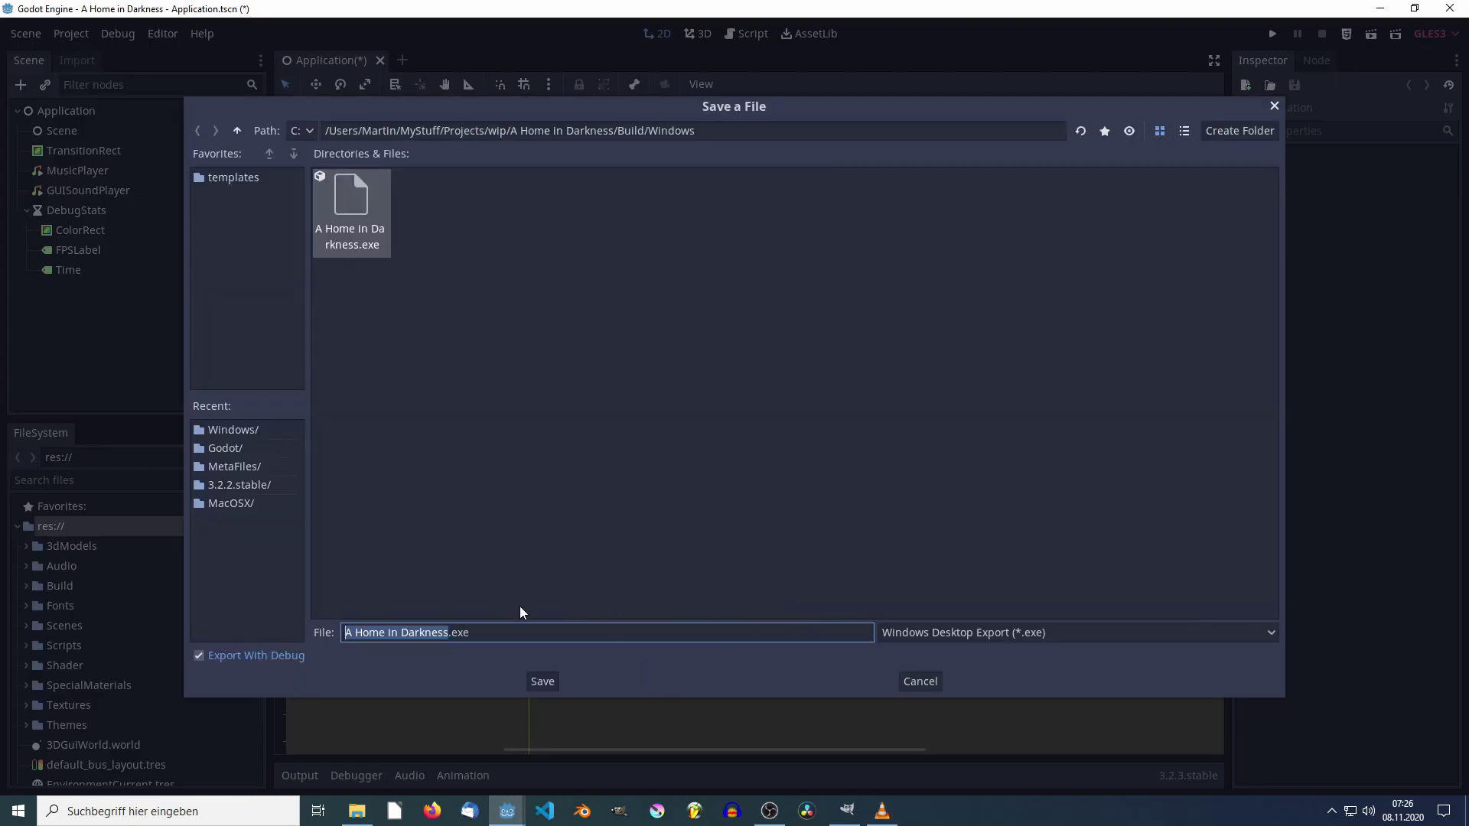
click(542, 681)
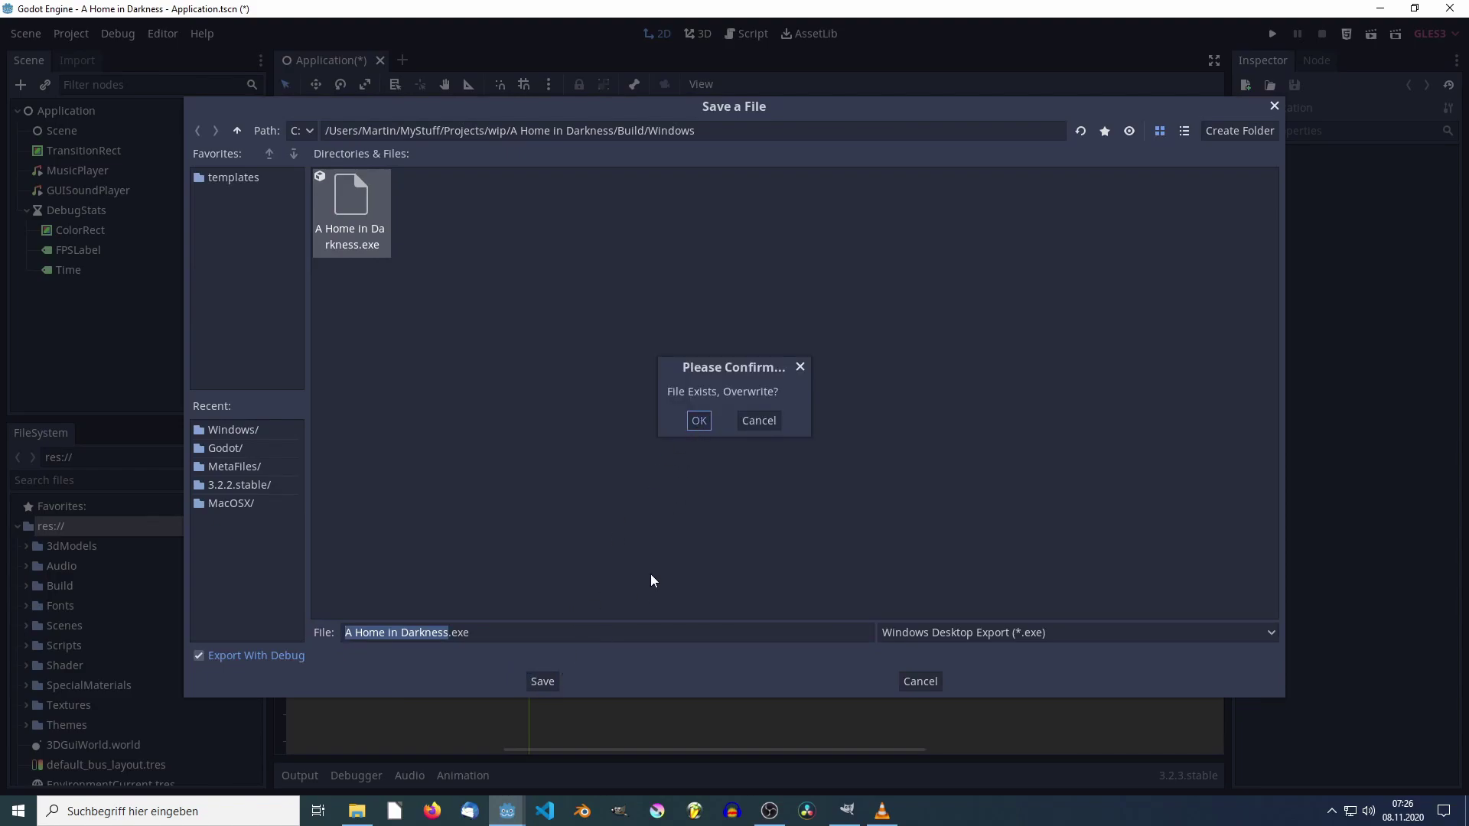
key(Return)
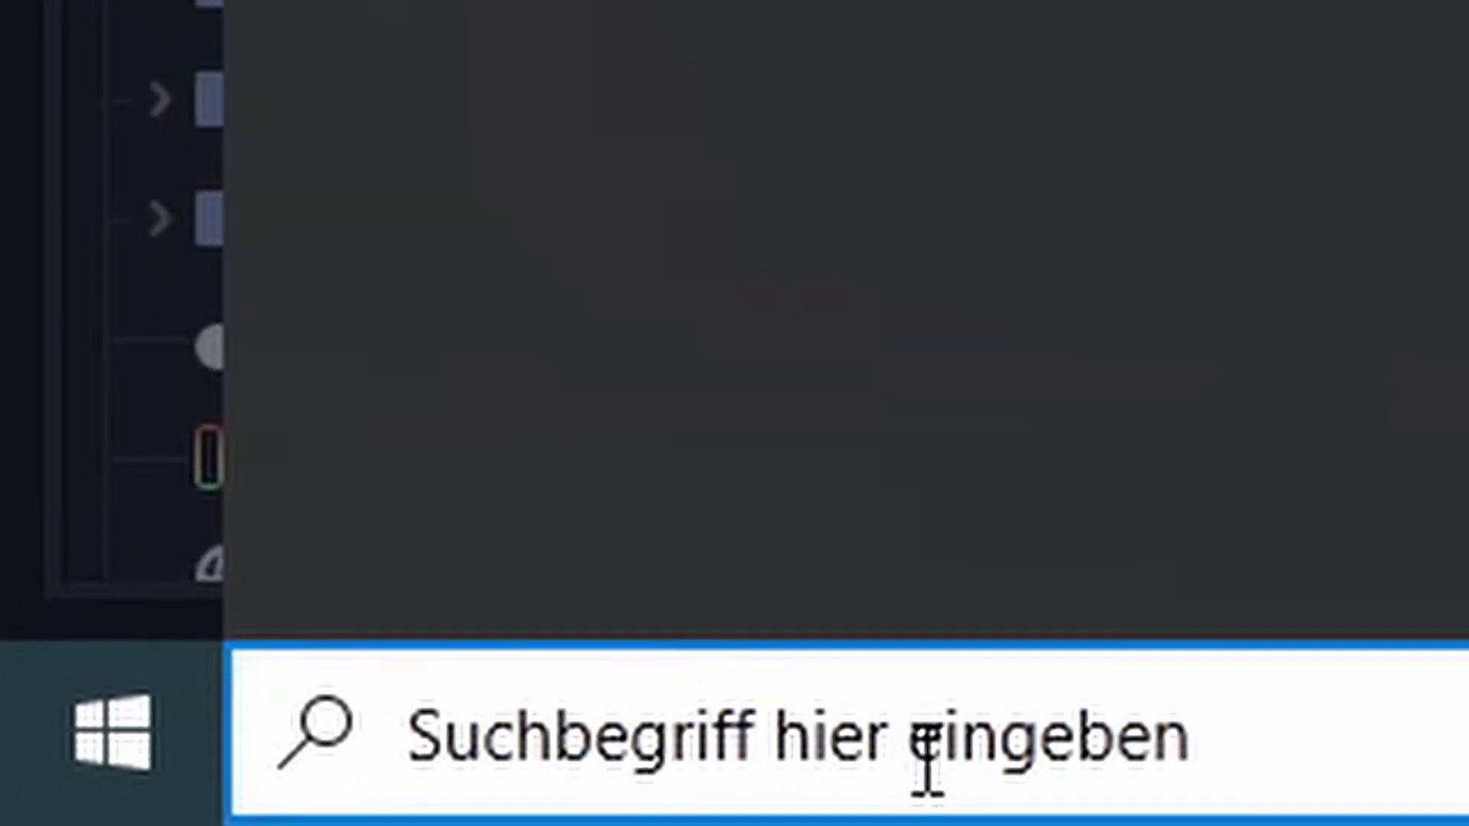
- Search Windows for "run" and launch the matching entry
click(927, 772)
text(run)
key(Return)
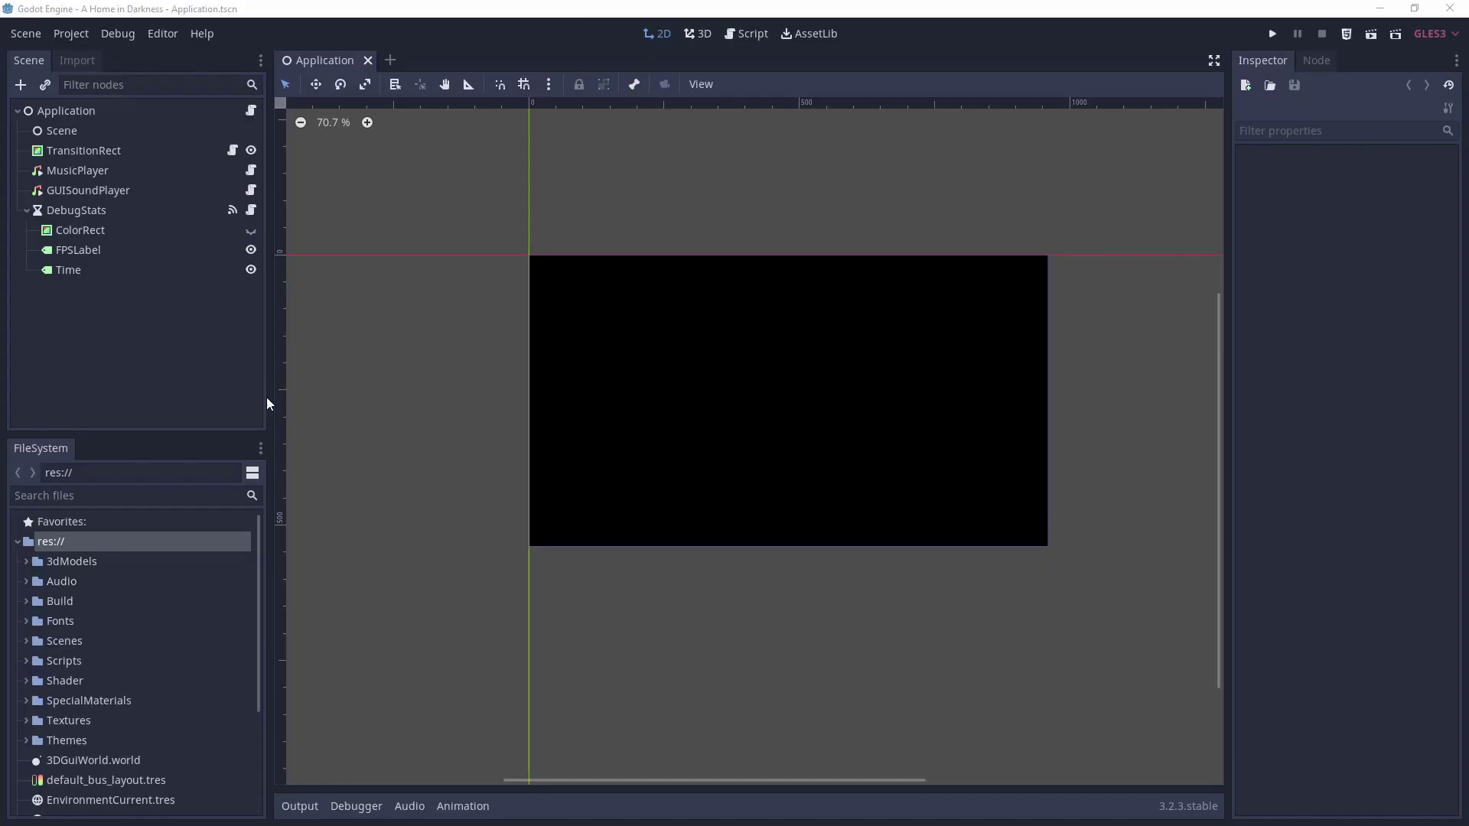
- Open Godot's project export settings, select the Windows Desktop preset and review its options
click(81, 34)
click(85, 127)
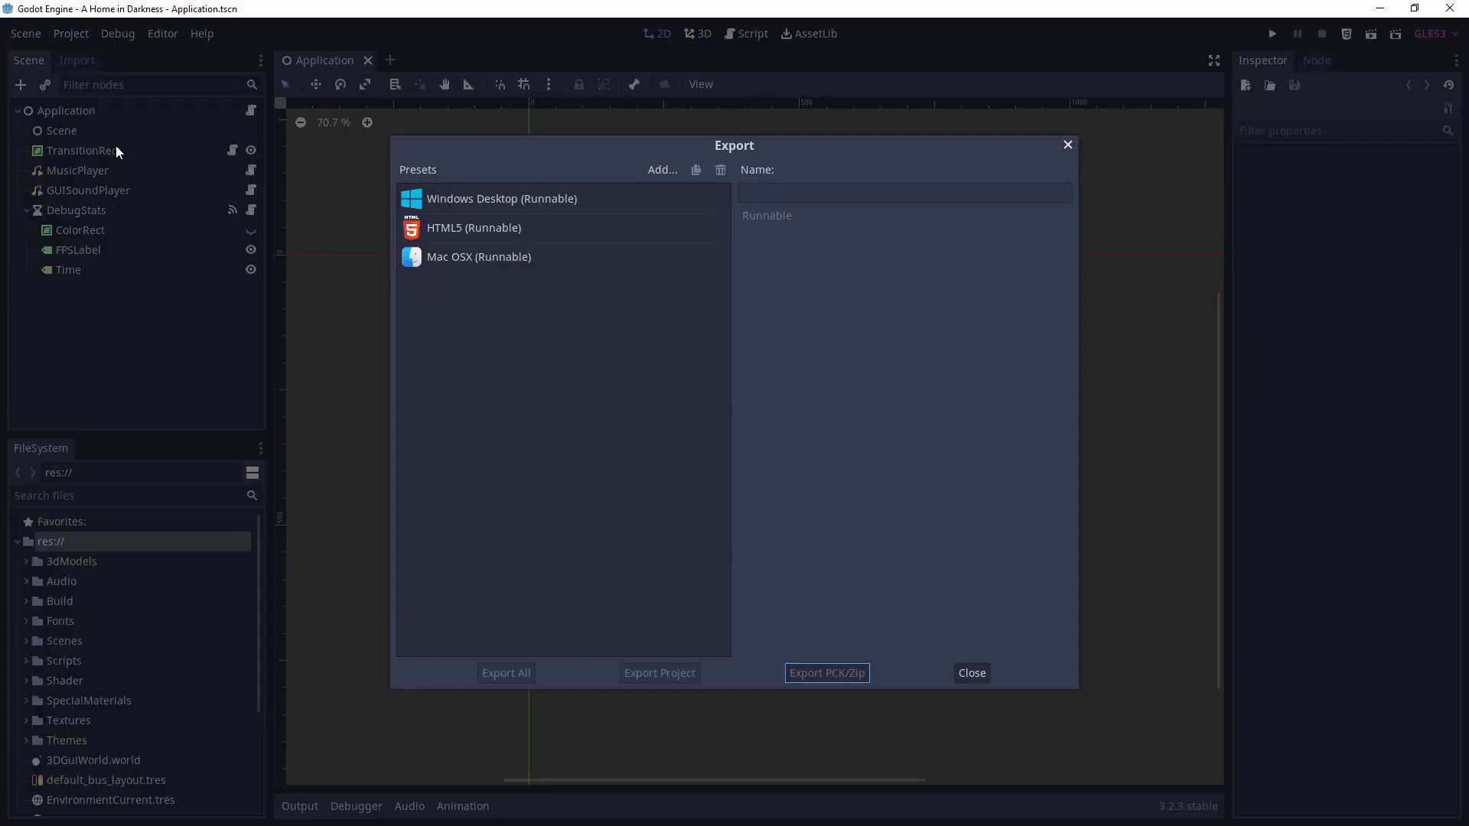
click(515, 202)
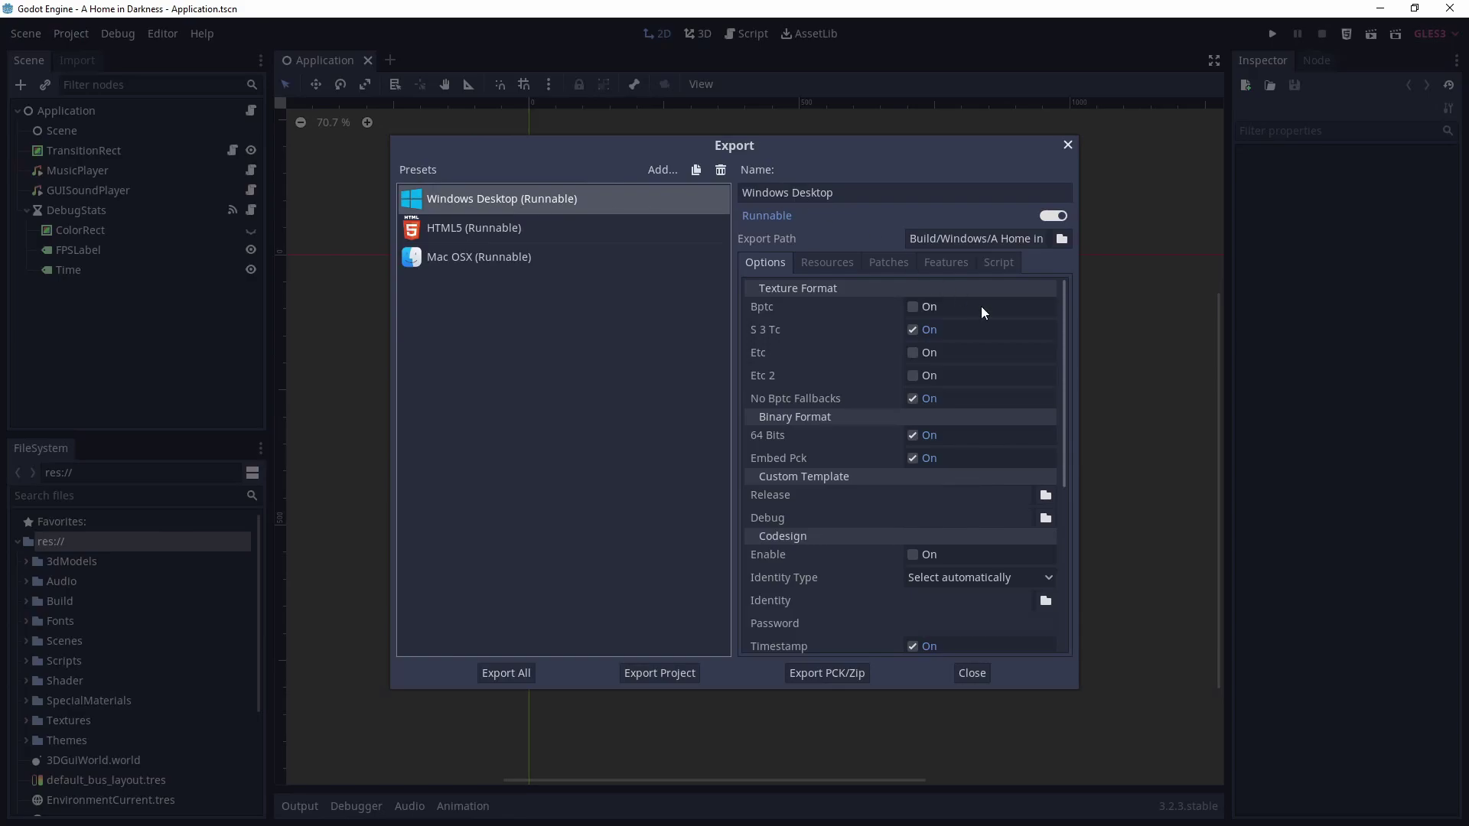
scroll(932, 359, down, 4)
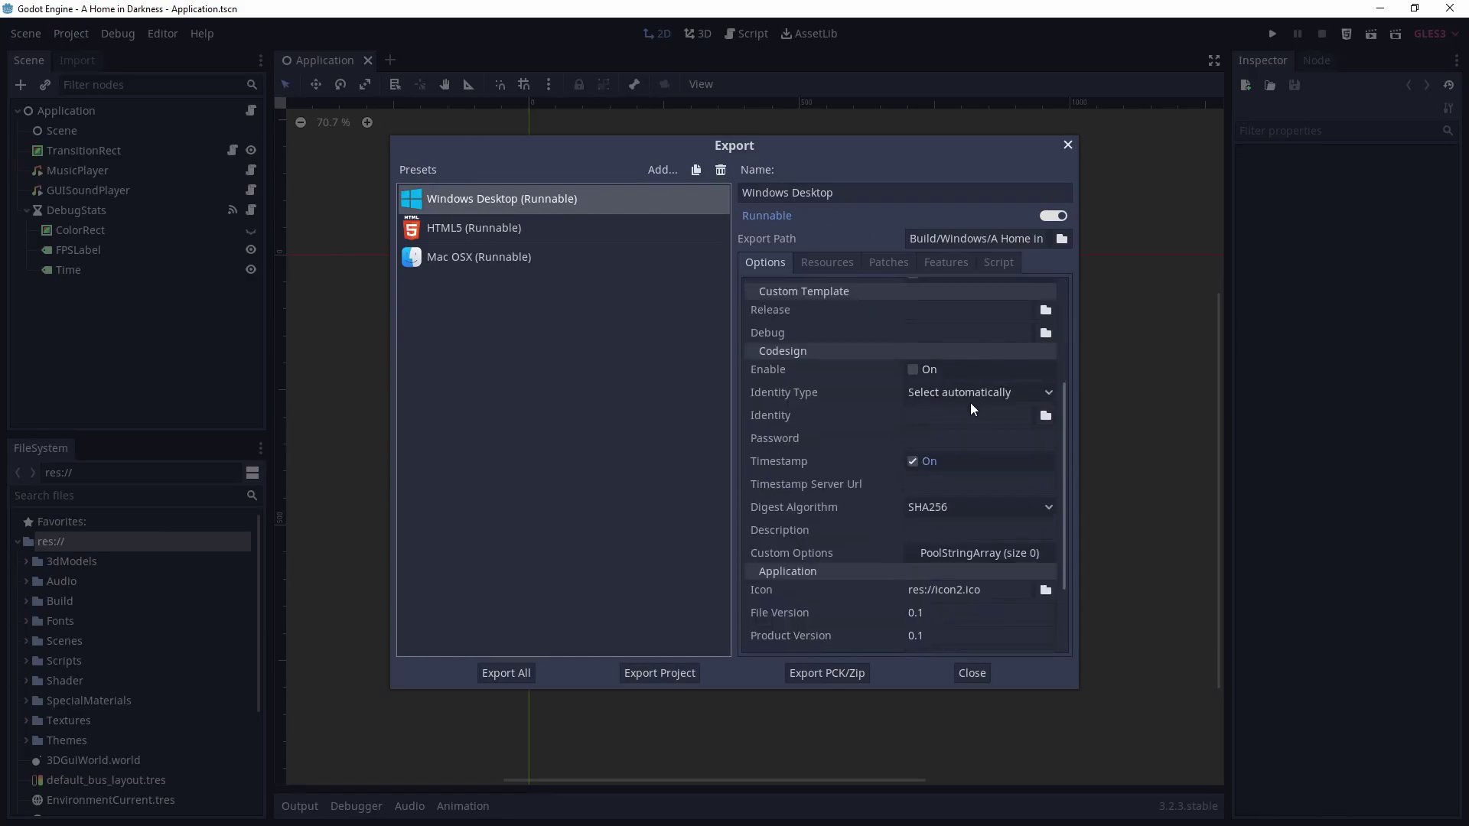
scroll(970, 402, down, 1)
scroll(970, 402, up, 4)
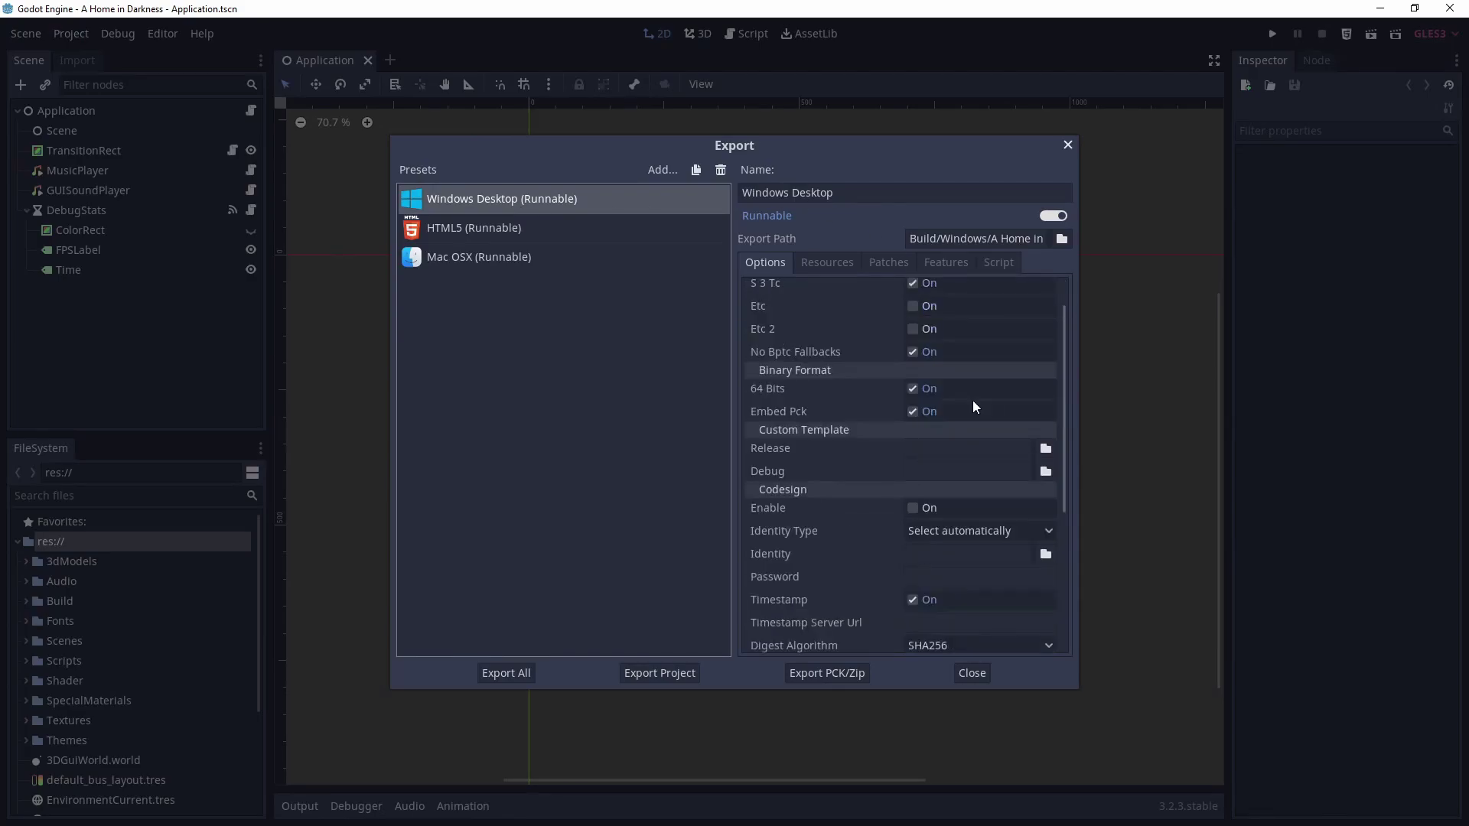
scroll(974, 417, up, 1)
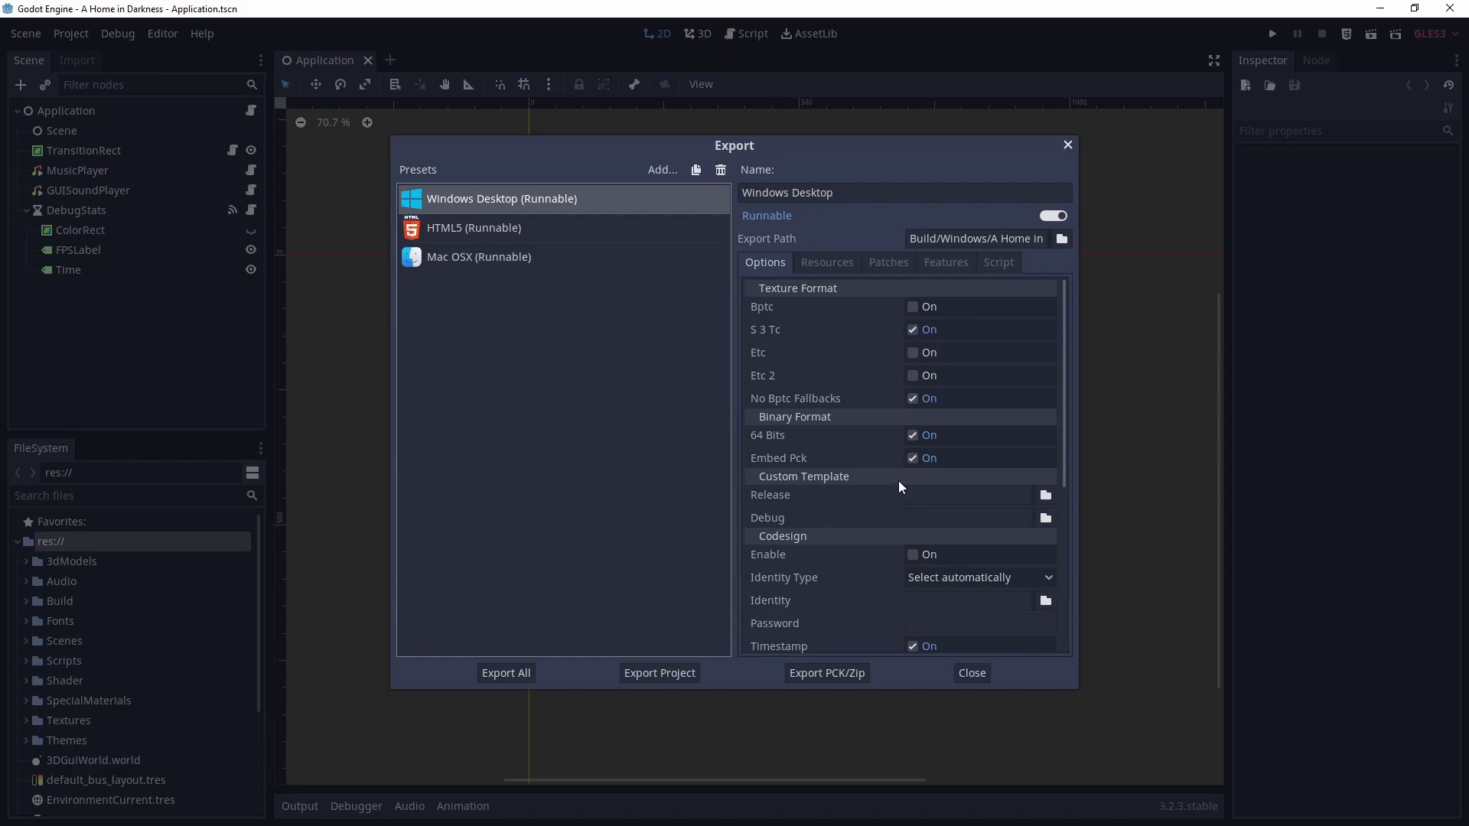
- Clear the application icon path in the Windows Desktop preset and recheck the Embed Pck option
scroll(898, 480, down, 5)
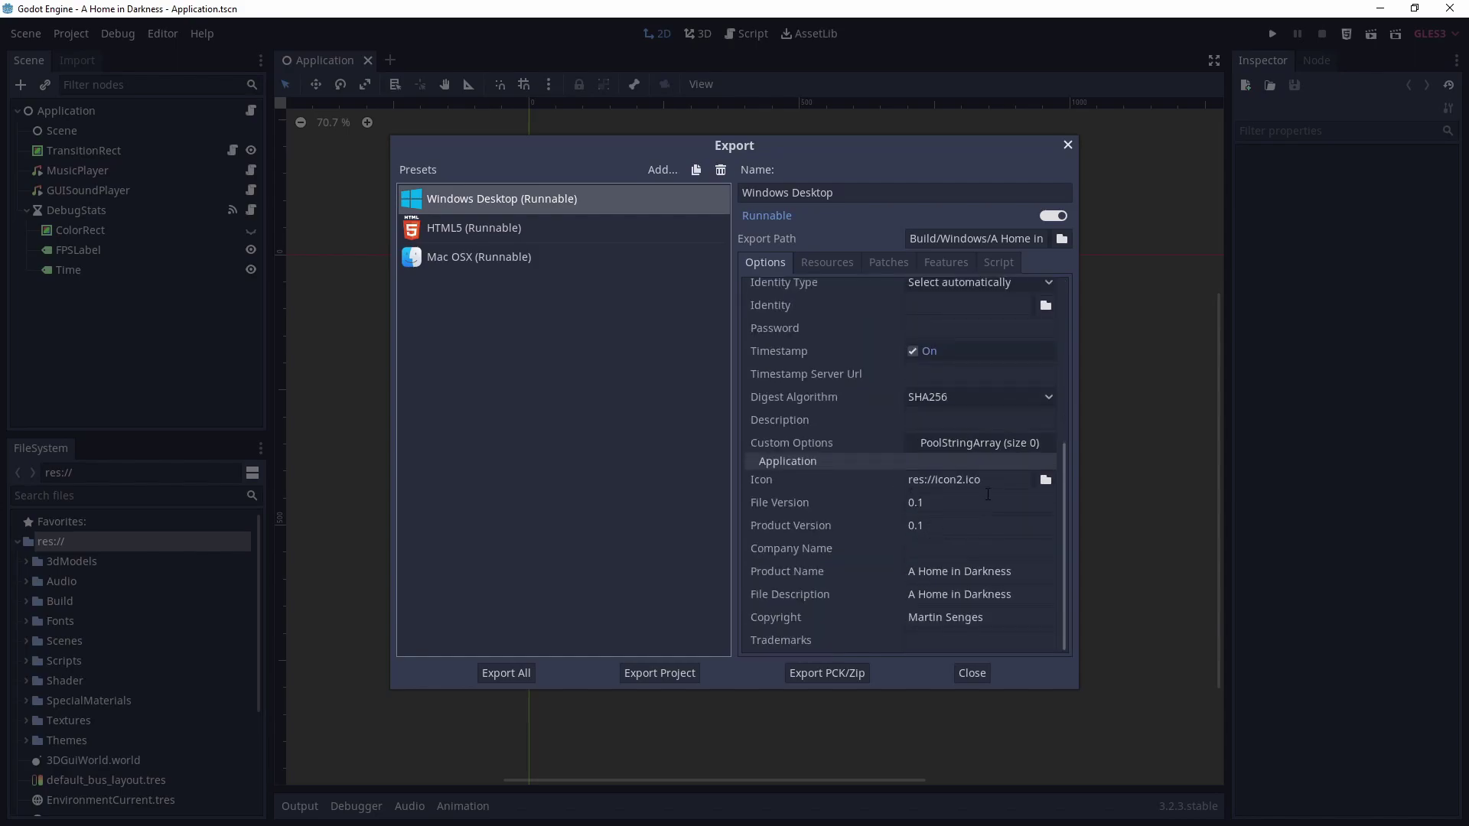
drag(995, 480, 883, 476)
key(BackSpace)
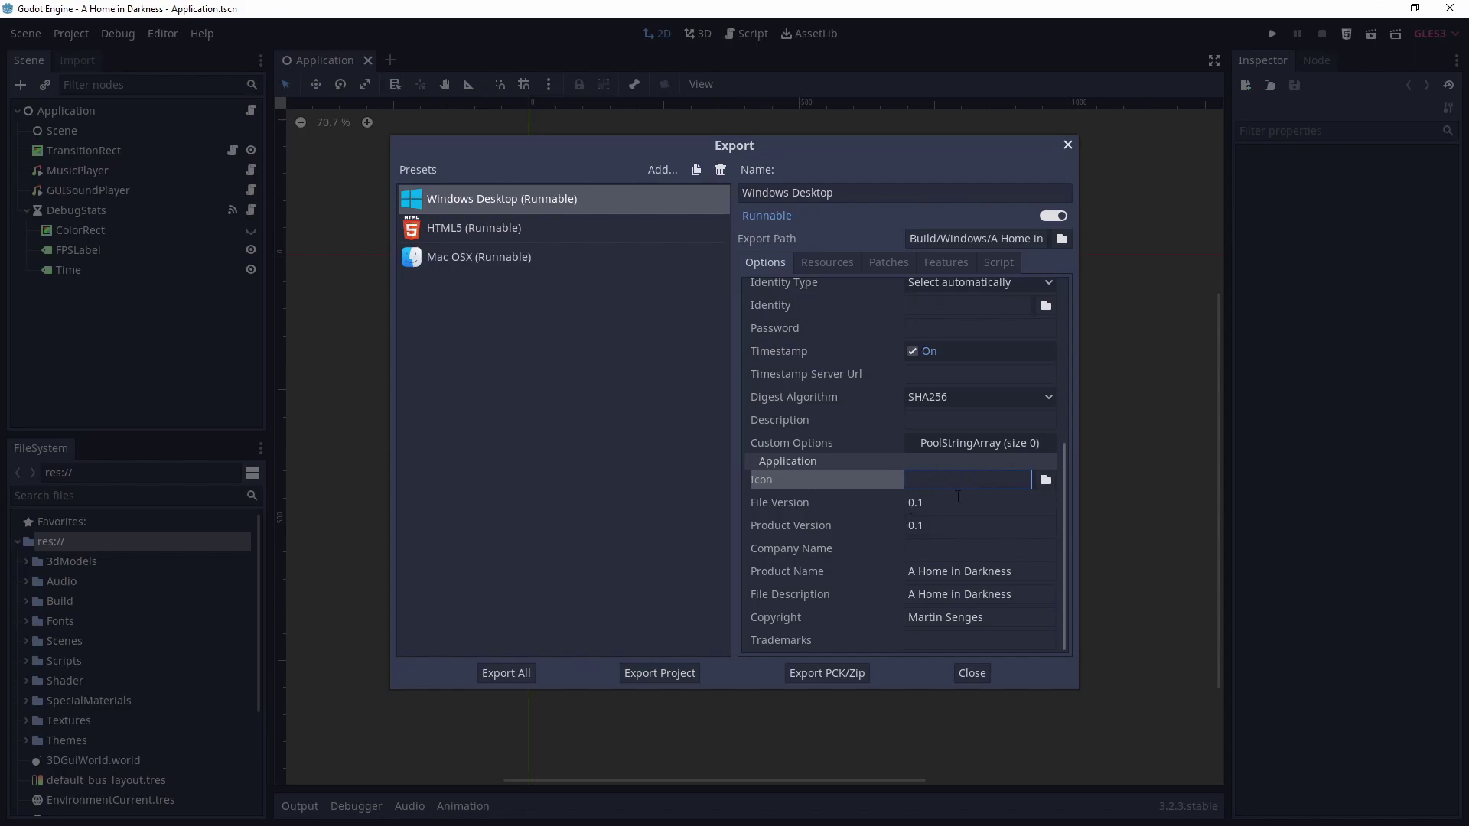
scroll(958, 498, up, 4)
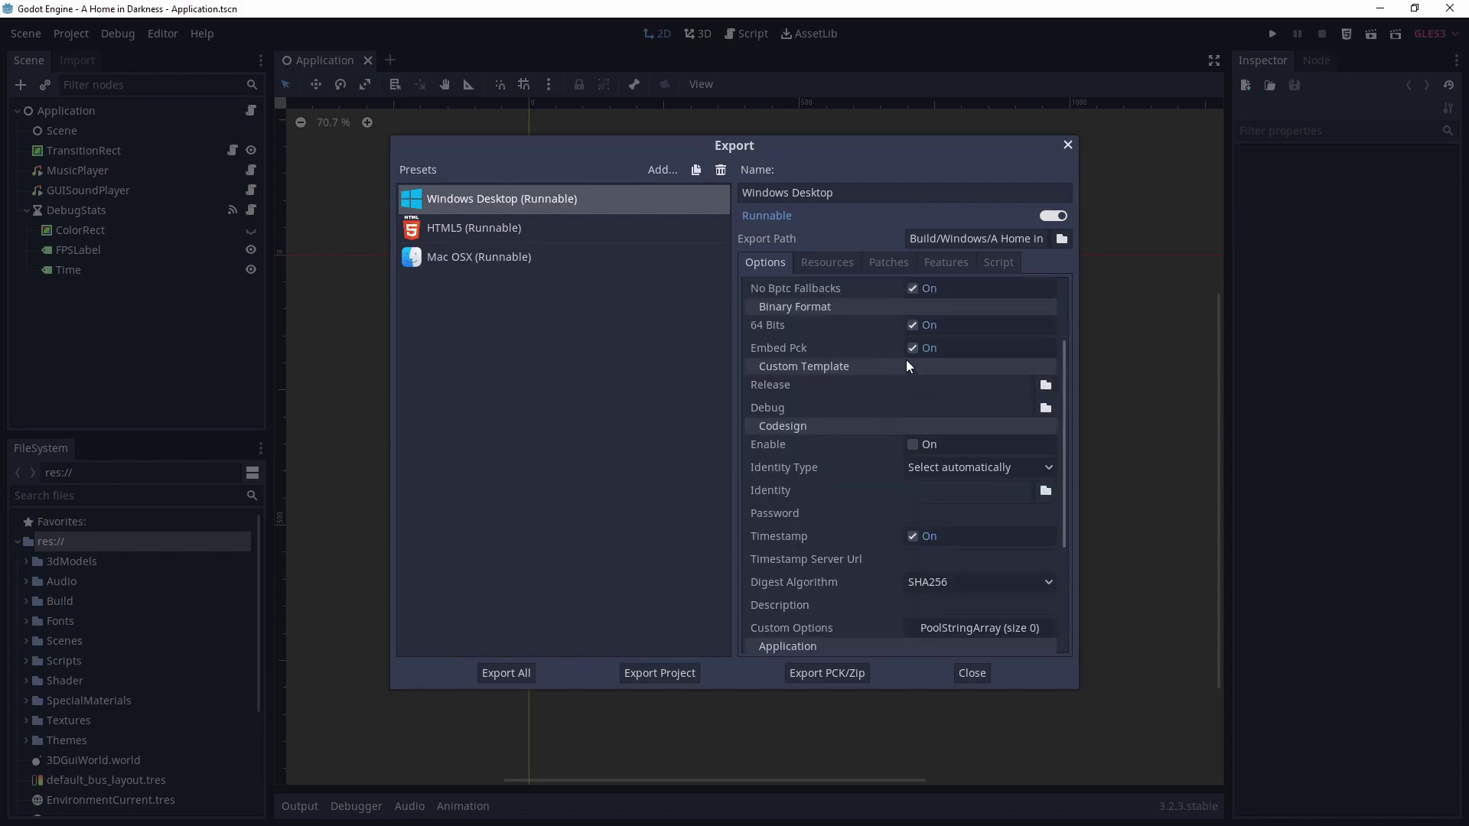
scroll(903, 367, down, 4)
- Export the project without a custom icon over the existing A Home in Darkness.exe
click(661, 672)
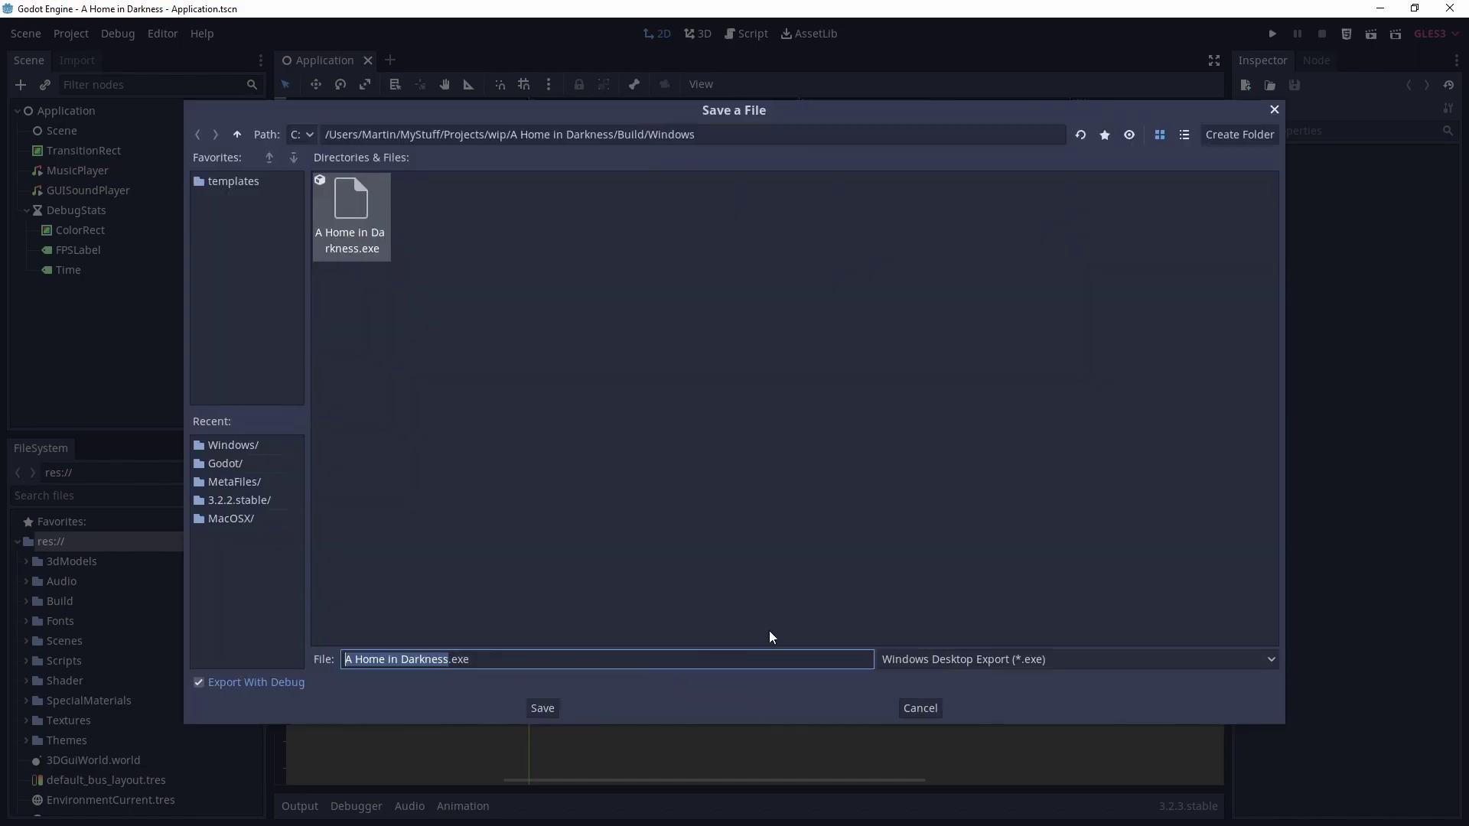
double_click(373, 245)
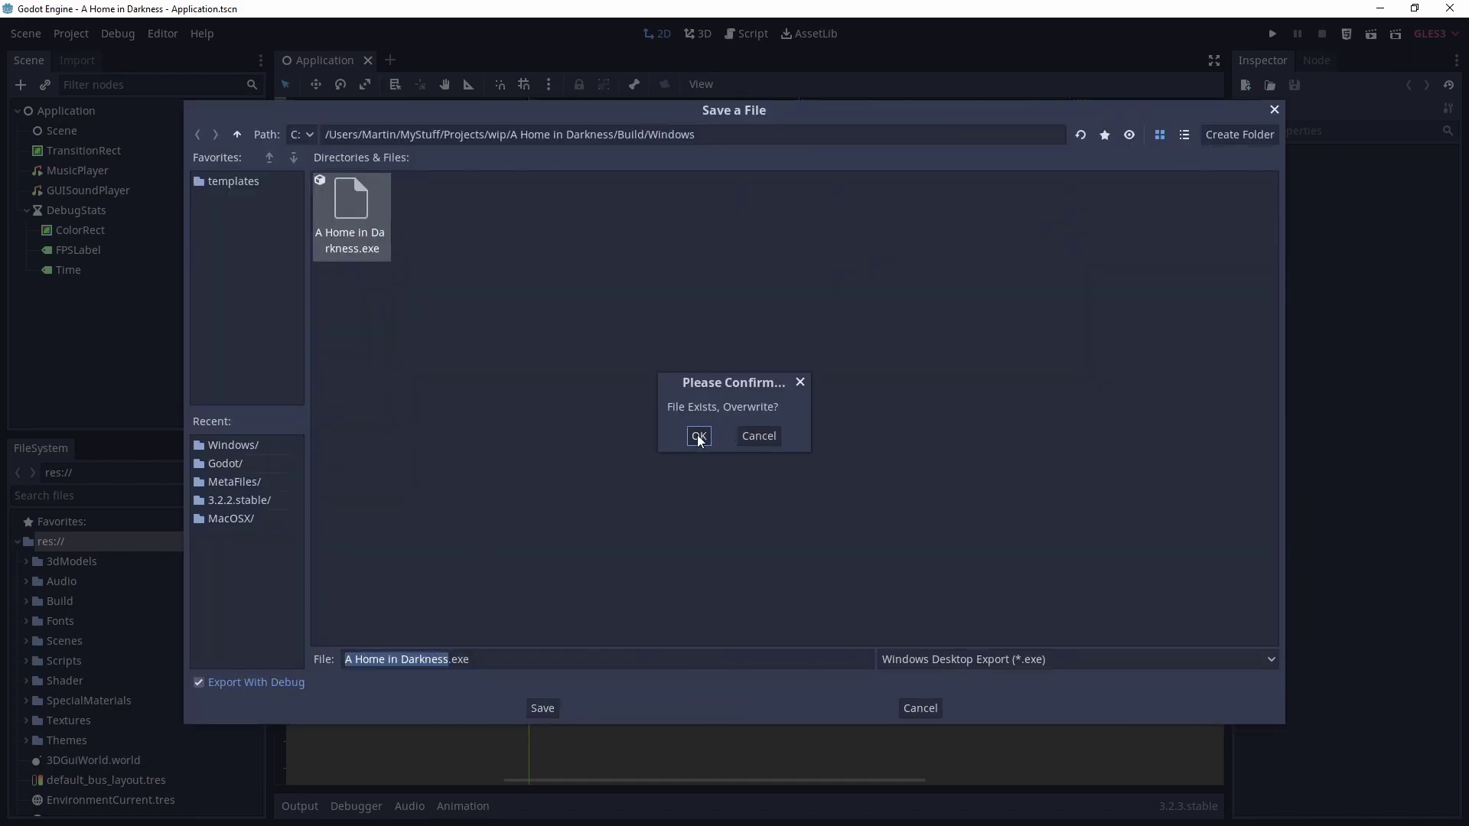
key(Return)
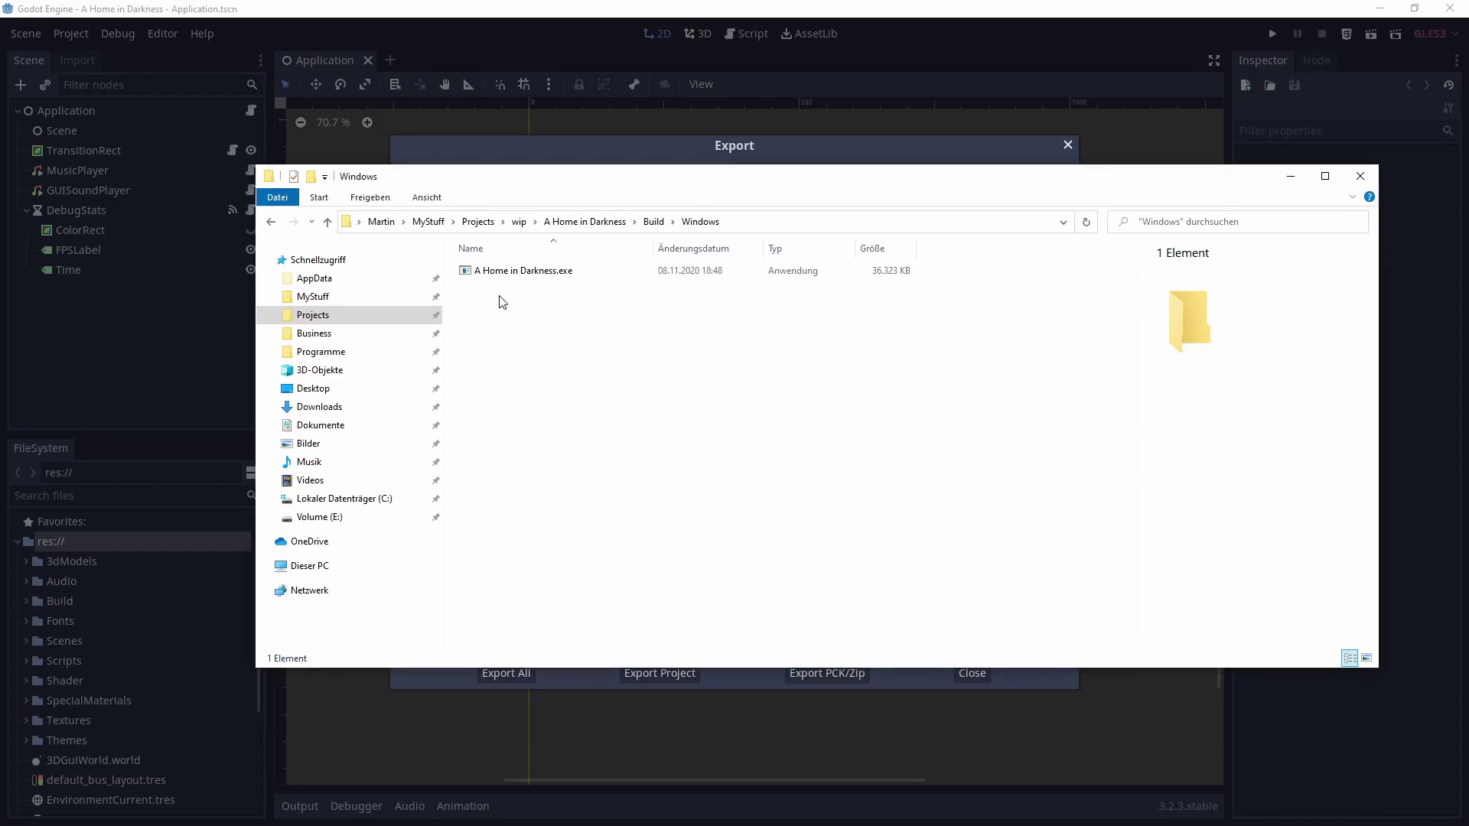
- Test-run A Home in Darkness.exe from the Build/Windows folder and dismiss the alert
click(515, 272)
click(501, 273)
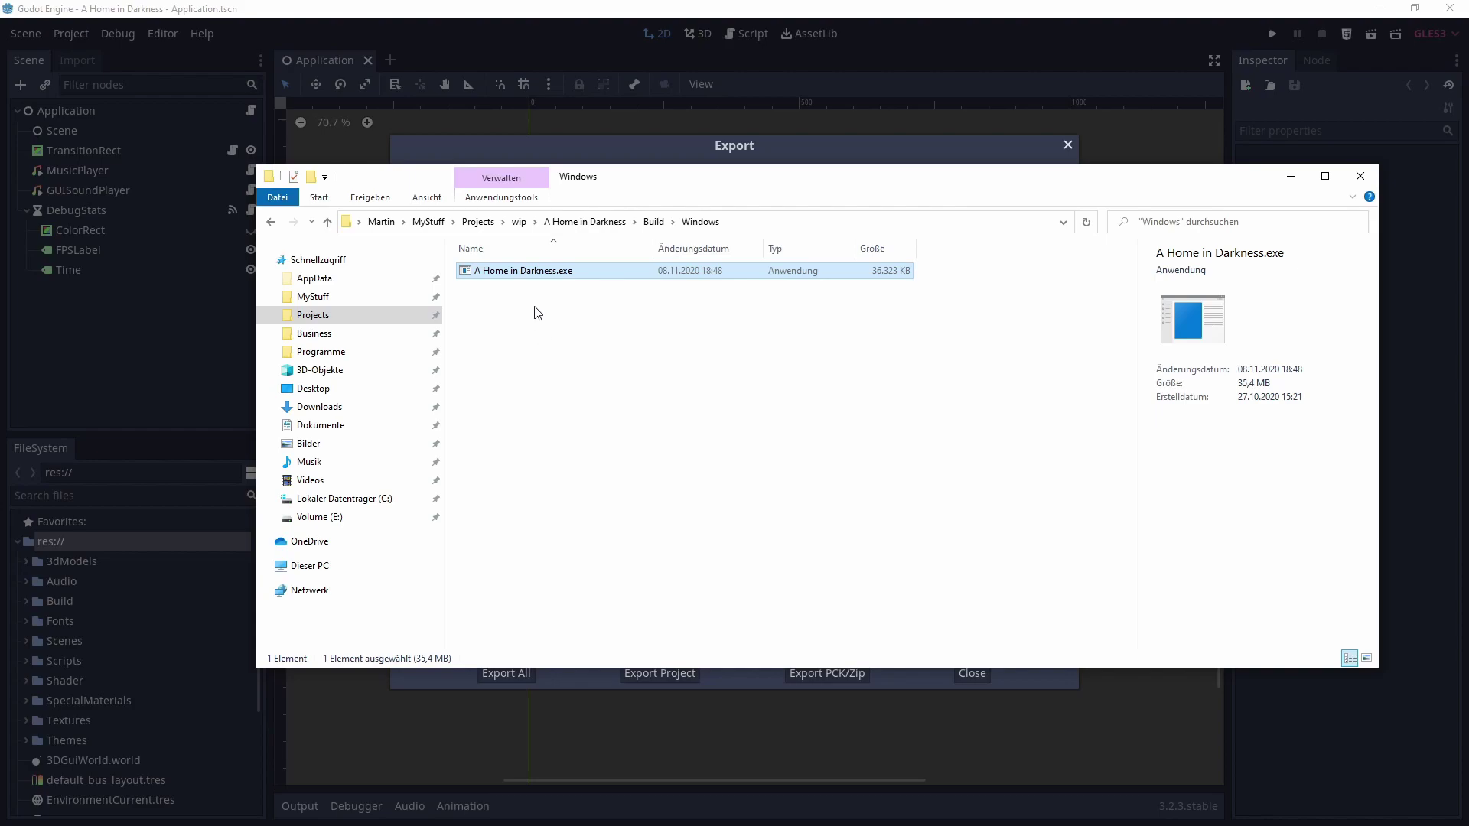
double_click(533, 273)
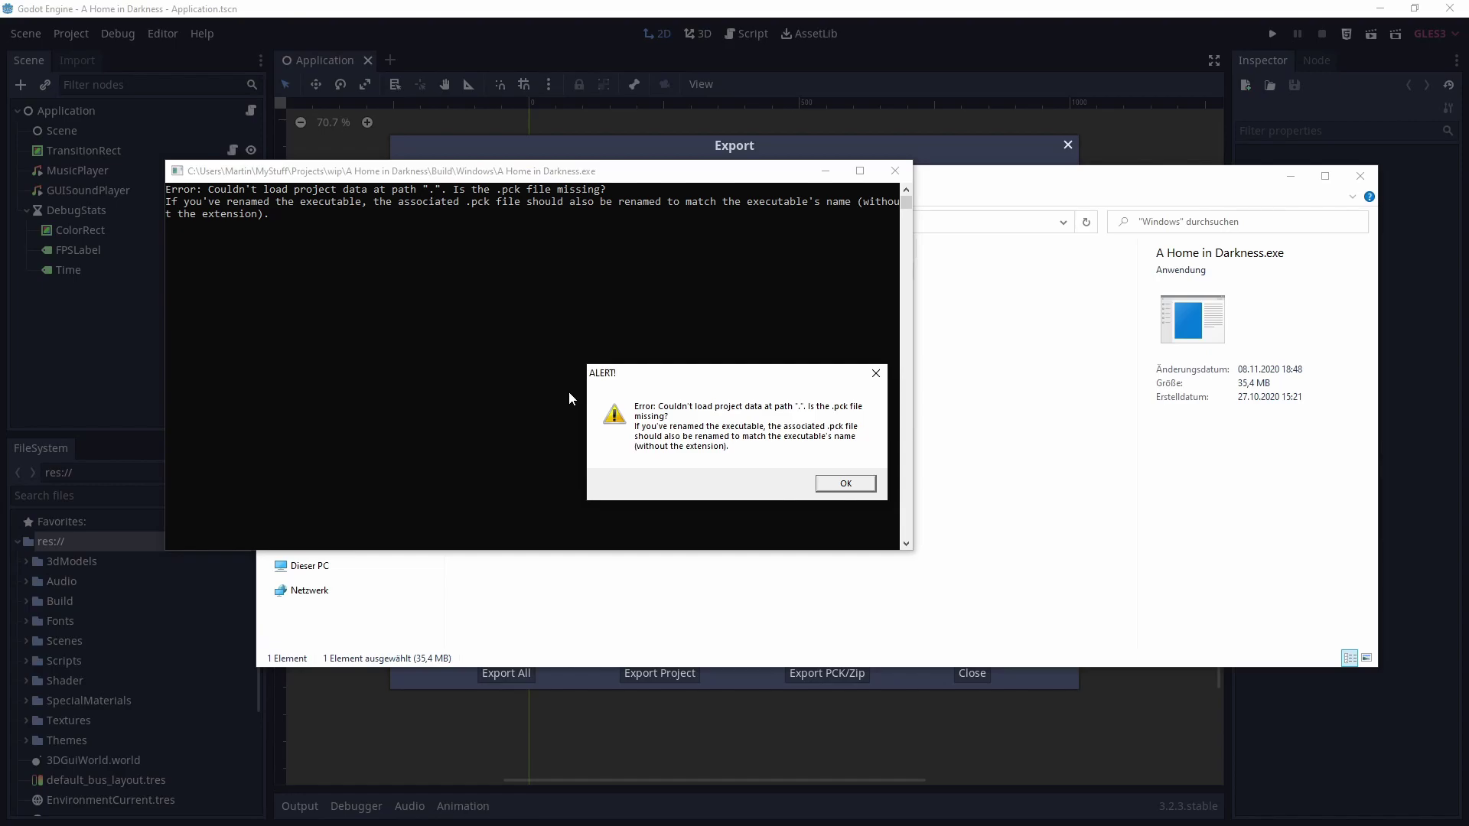
key(Return)
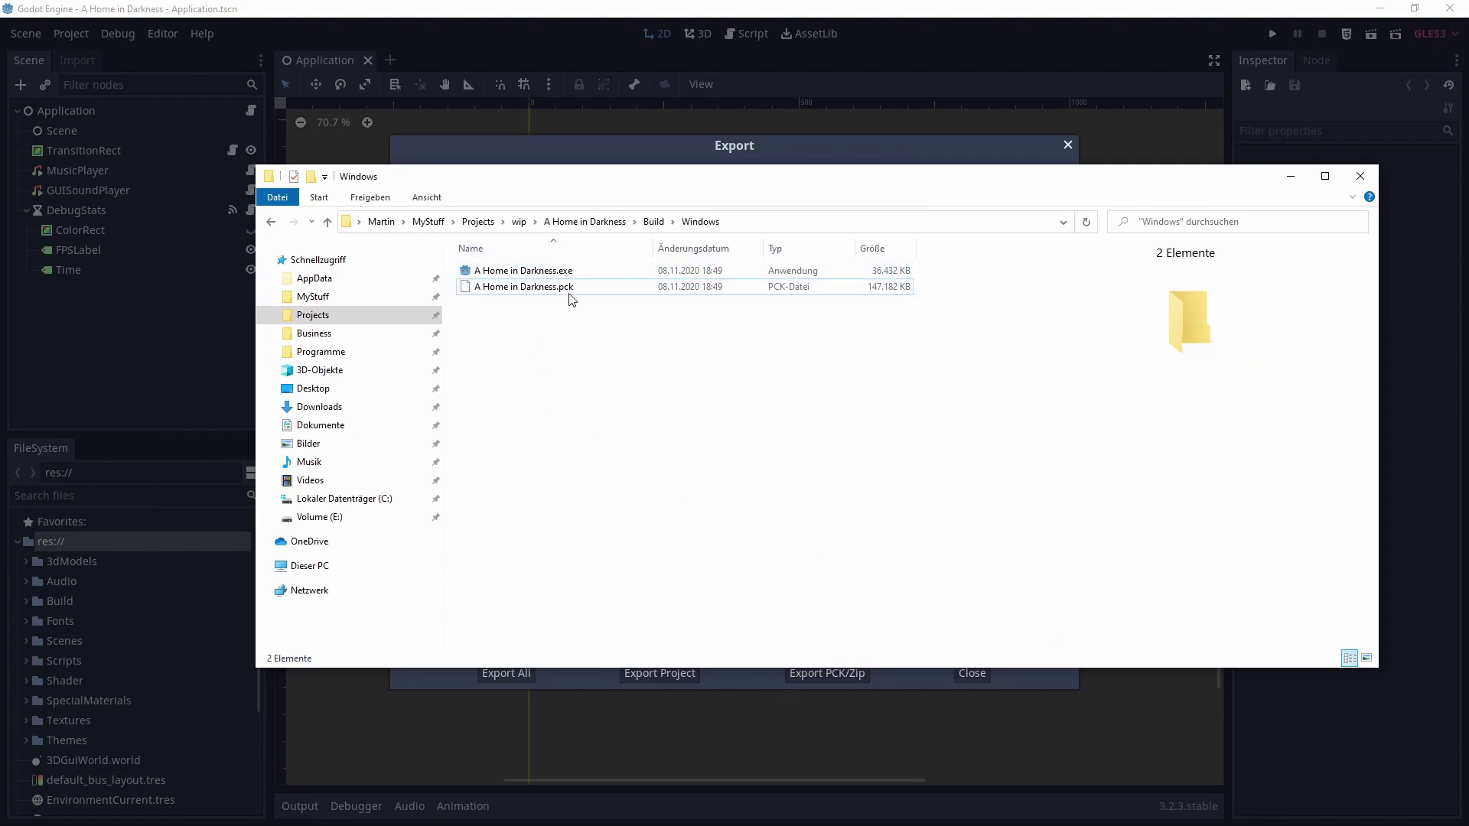
- Run the re-exported A Home in Darkness.exe stored beside its PCK file, and close the game window
double_click(557, 271)
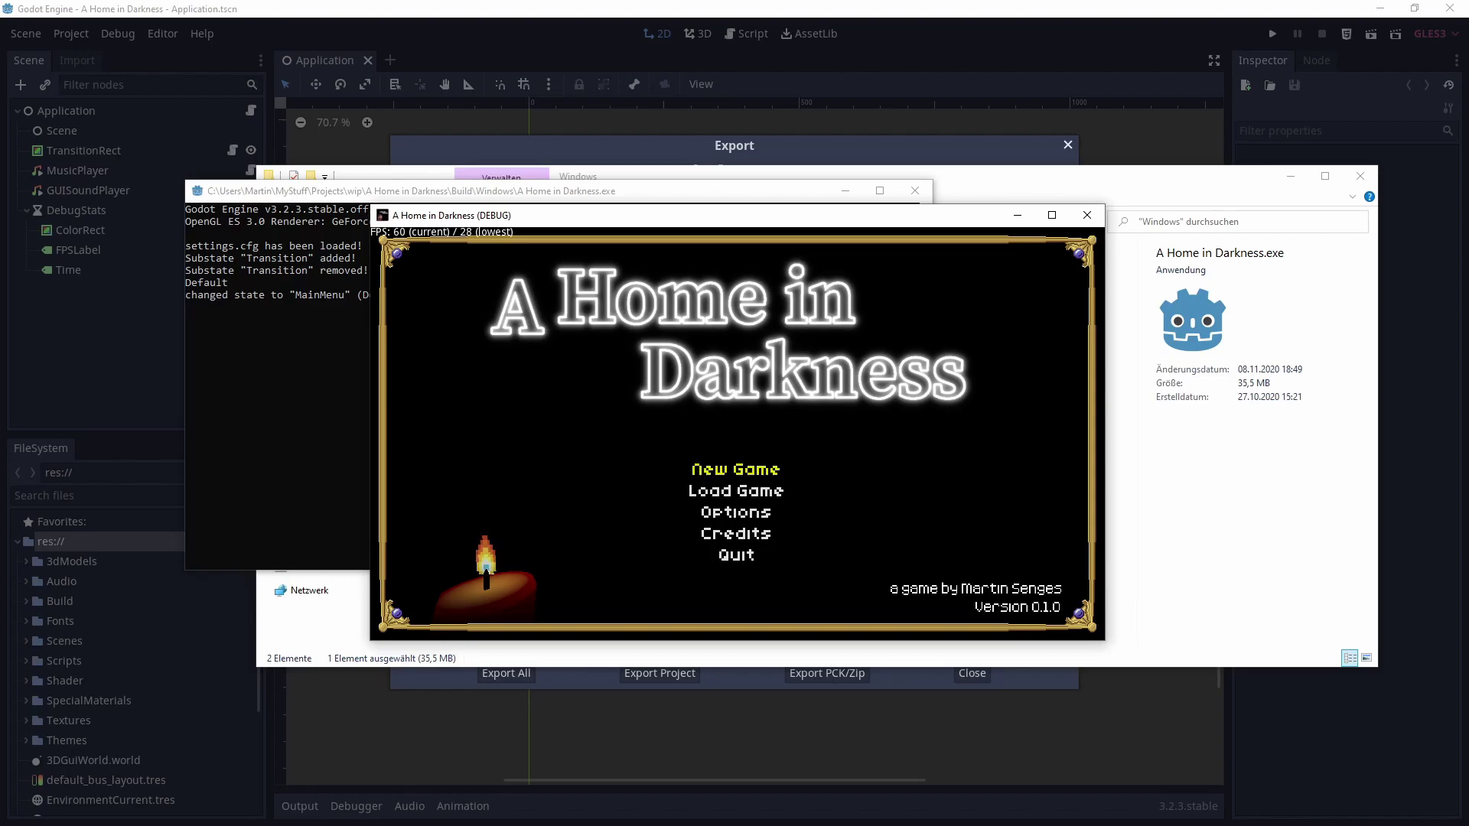
click(1086, 215)
- Return to the Windows Desktop export preset in Godot and go to its application icon option
click(818, 157)
click(914, 395)
scroll(982, 514, down, 5)
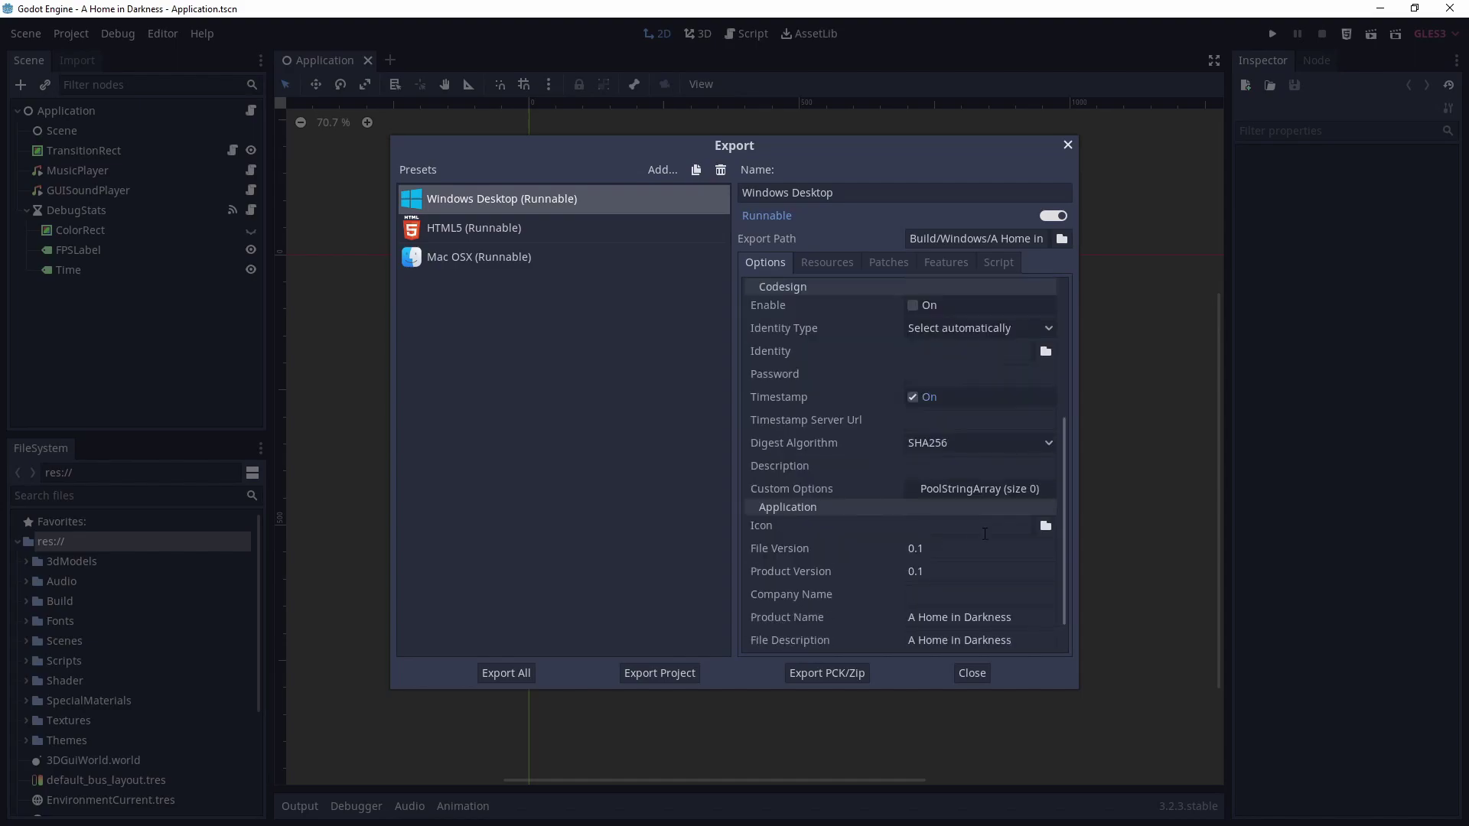